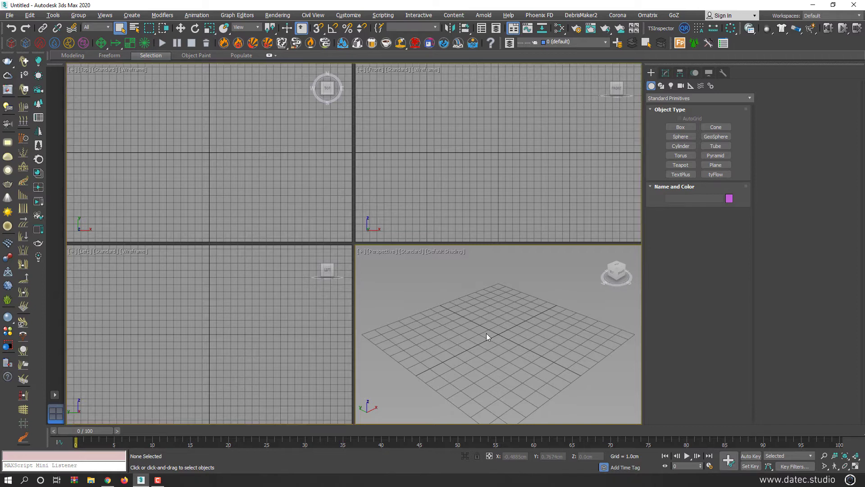
Step: Maximize the perspective viewport and create a sphere centred on the grid
key(alt+w)
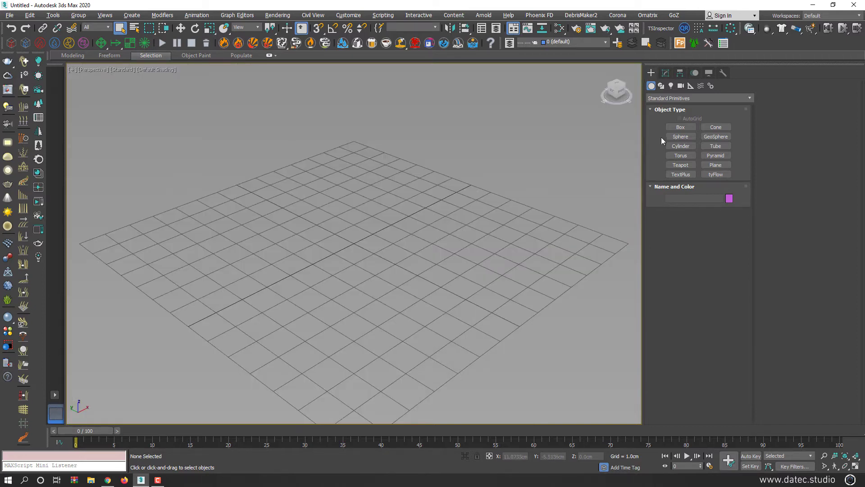
click(675, 139)
drag(355, 241, 331, 288)
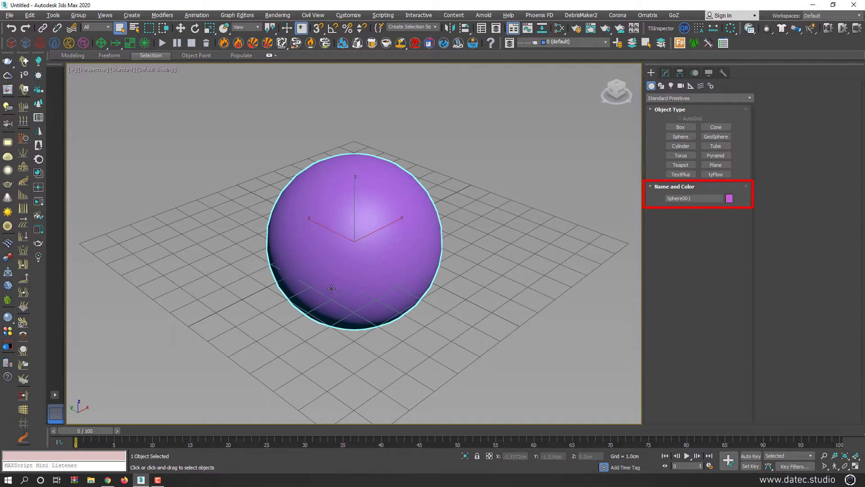
drag(695, 199, 663, 202)
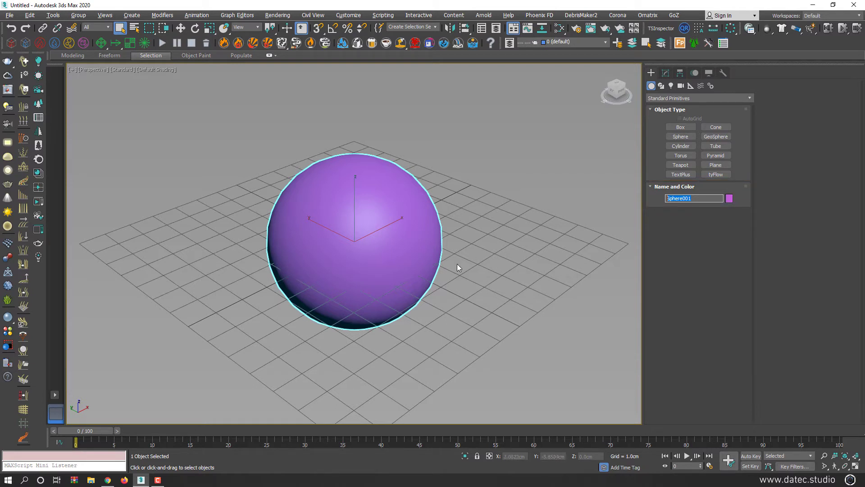
Step: Move the sphere back along the Y axis and clone it forward along Y as three instances
key(w)
scroll(383, 258, down, 3)
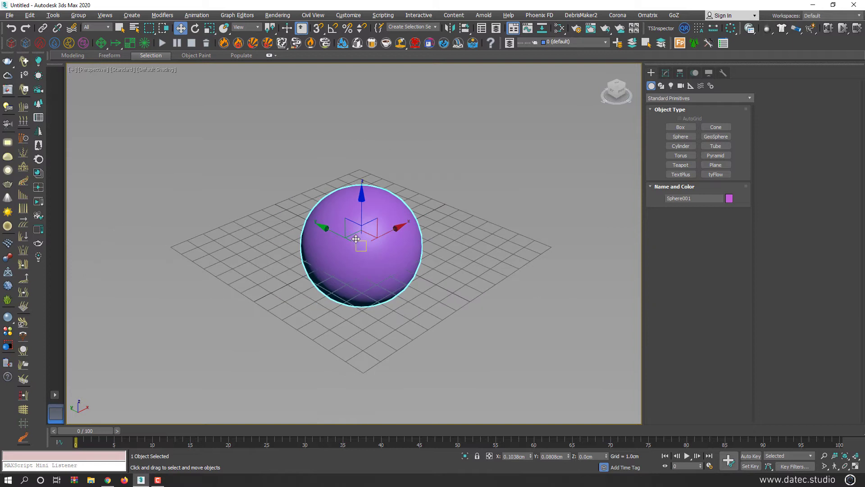
mouse_move(378, 254)
mouse_down()
mouse_move(213, 168)
mouse_move(314, 220)
mouse_up()
click(396, 225)
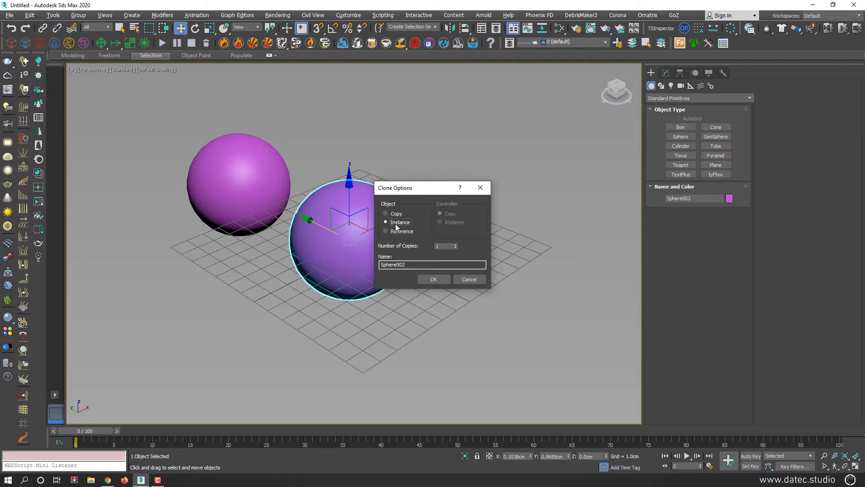
click(455, 244)
click(455, 244)
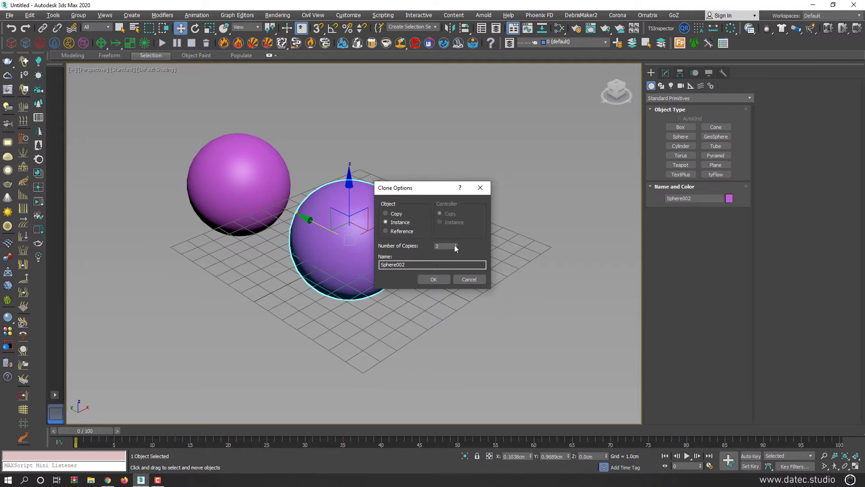
click(437, 281)
Step: Select the row of four spheres and clone it along the X axis as one set of instances
scroll(437, 283, down, 5)
middle_drag(422, 282, 365, 283)
drag(490, 202, 283, 348)
mouse_move(408, 265)
shift+drag(408, 265, 479, 210)
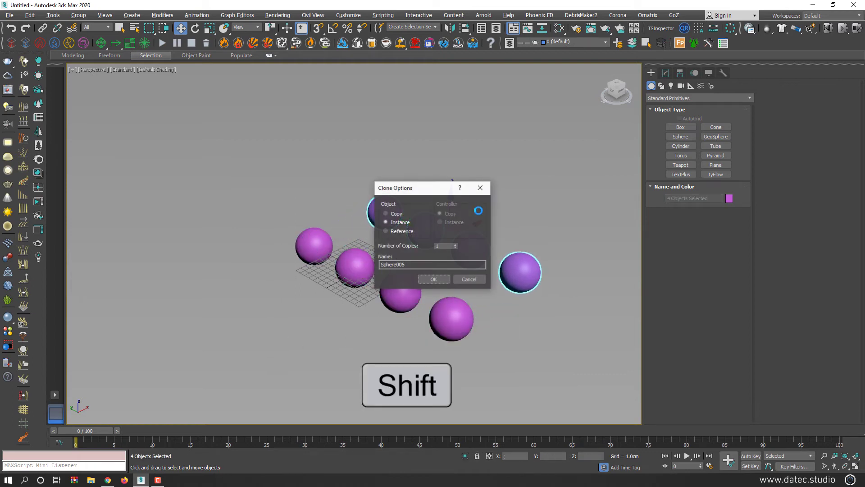
click(432, 280)
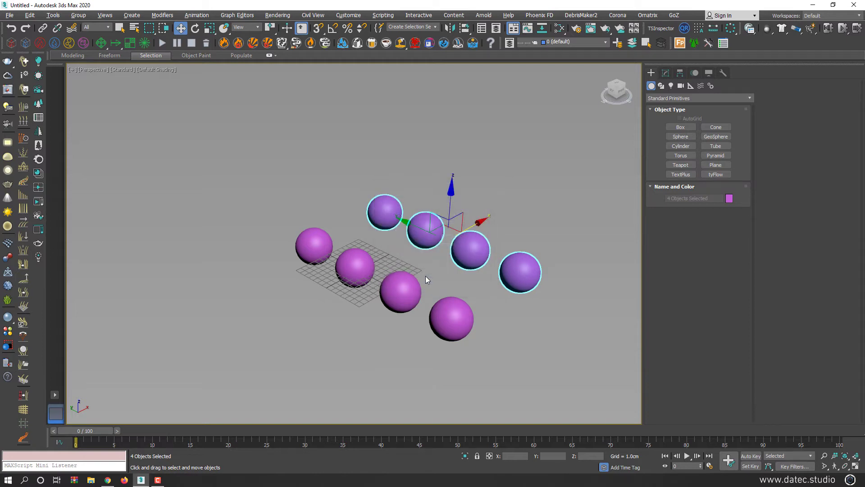
Step: Change the object color of the cloned sphere row to cyan and clear the selection
click(728, 199)
click(450, 226)
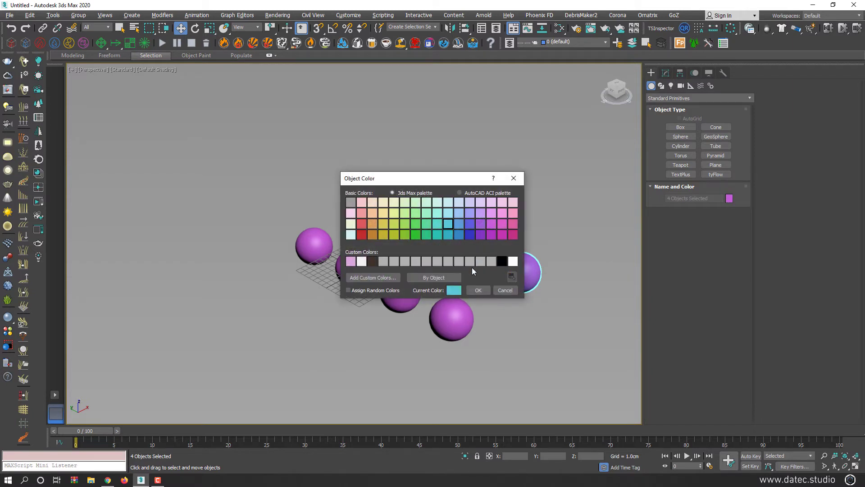
click(478, 289)
click(502, 321)
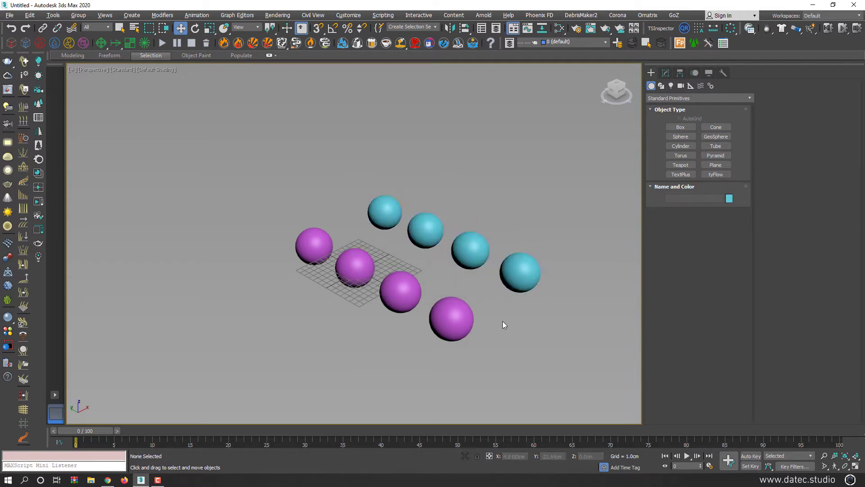
Step: Select all objects in the scene, then deselect everything with Select None
click(30, 15)
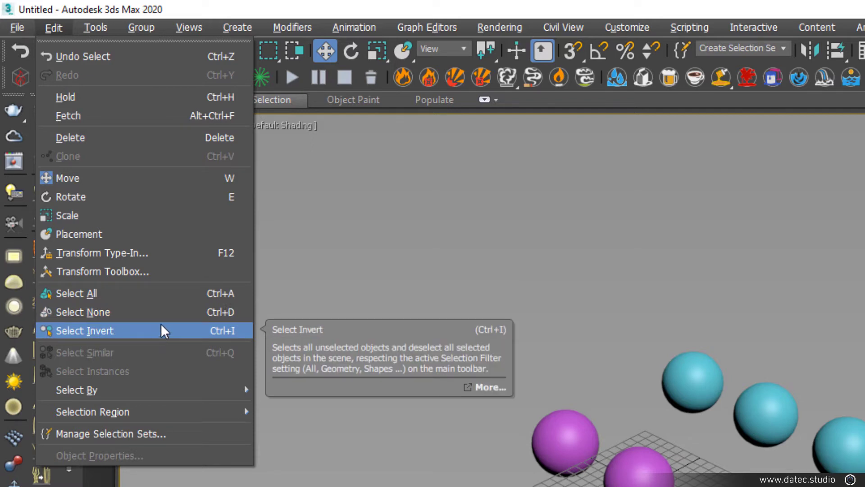
click(165, 293)
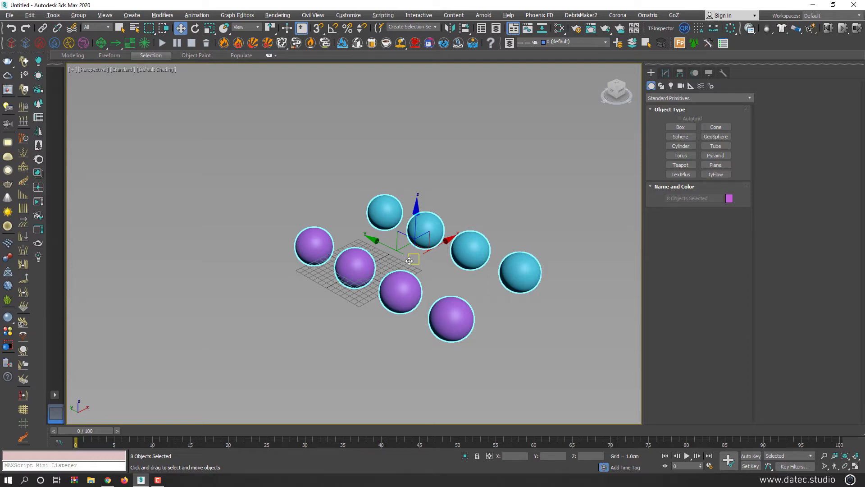
click(30, 15)
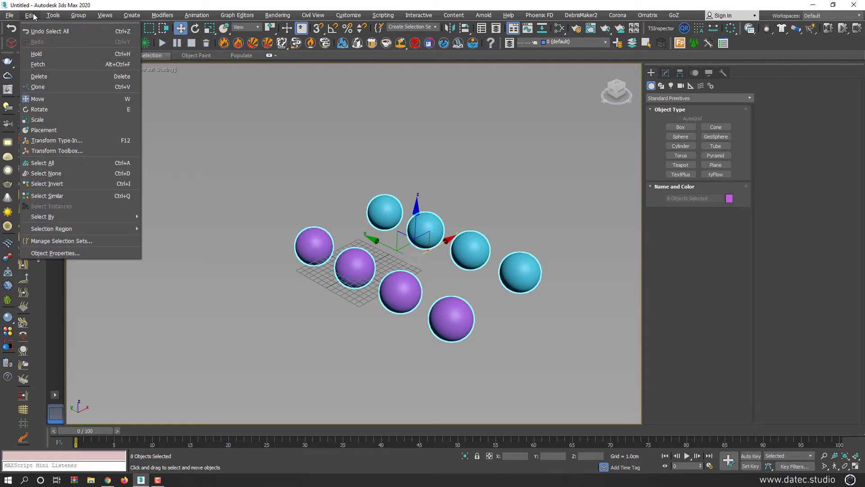
click(83, 175)
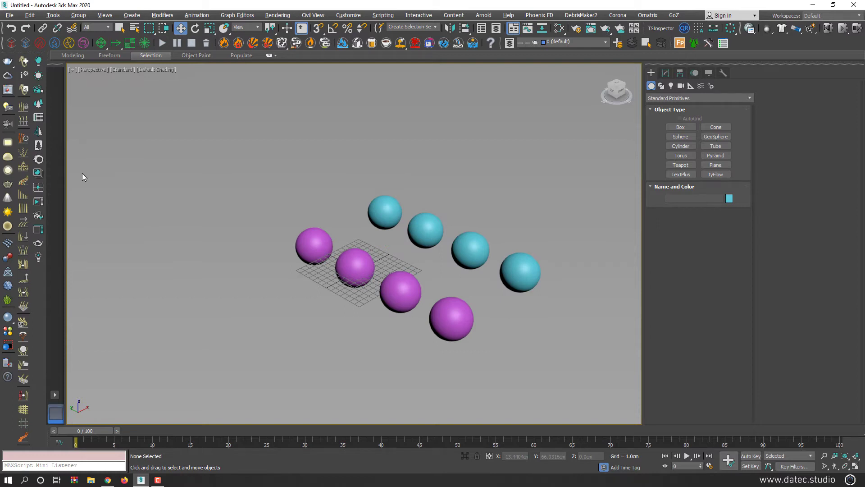
Step: Select the four purple spheres, apply Select Invert, and clear the selection
drag(366, 236, 276, 275)
ctrl+drag(420, 317, 385, 288)
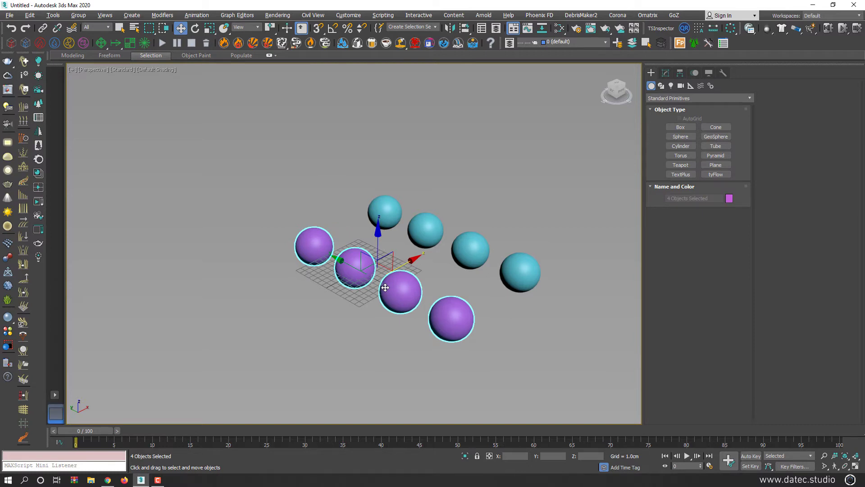
click(28, 16)
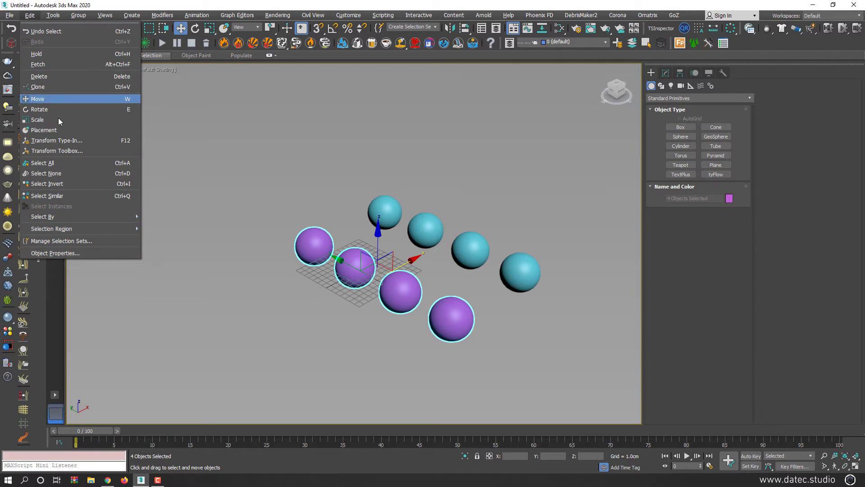
click(79, 182)
click(79, 180)
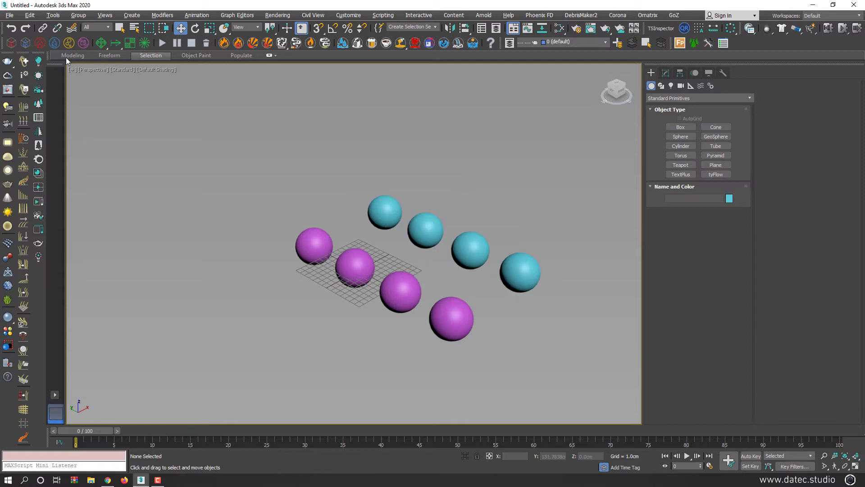
Step: Select the rearmost purple sphere, apply Select Similar to pick all matching spheres, and clear the selection
click(29, 15)
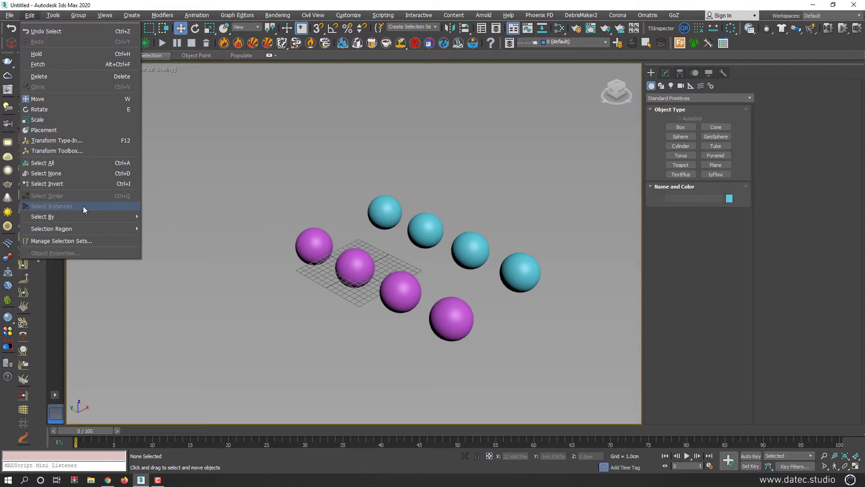
click(275, 278)
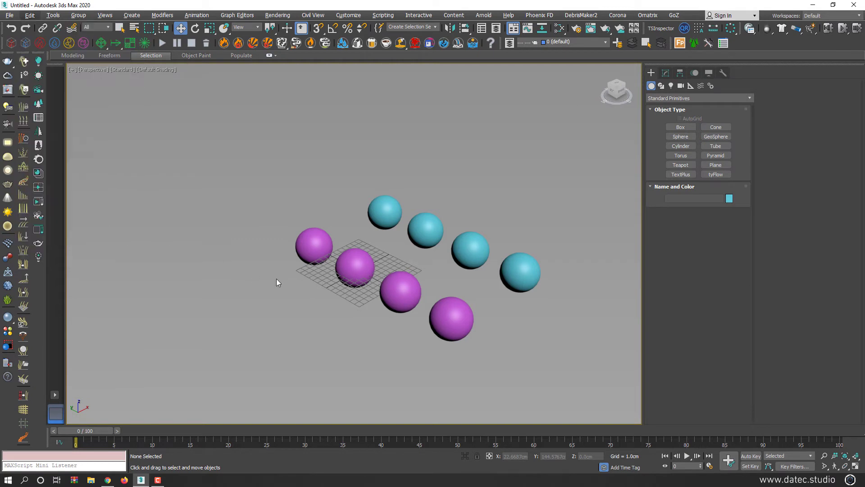
click(310, 246)
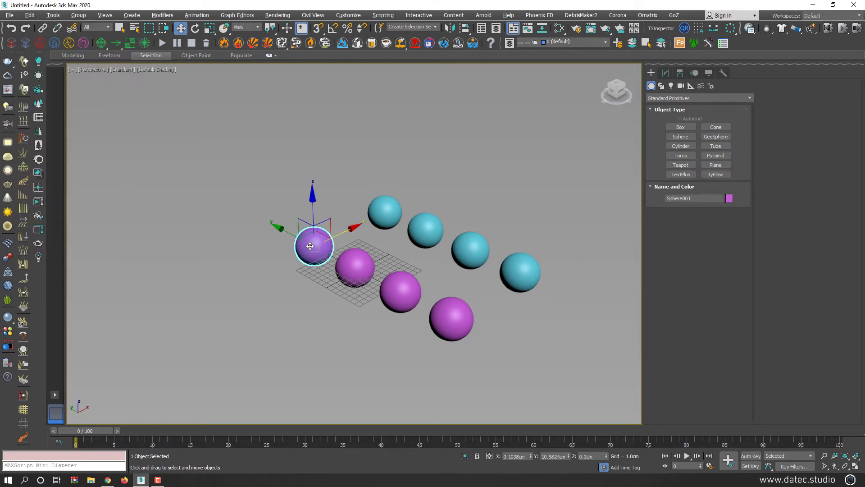
click(30, 16)
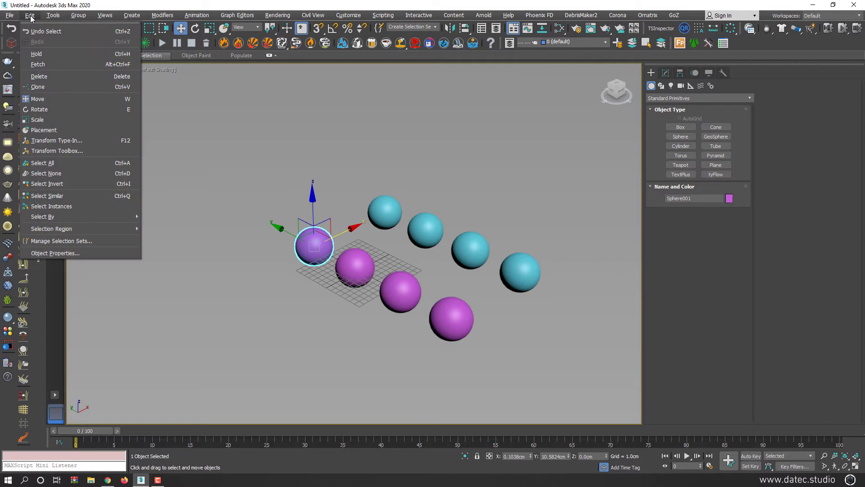
click(79, 197)
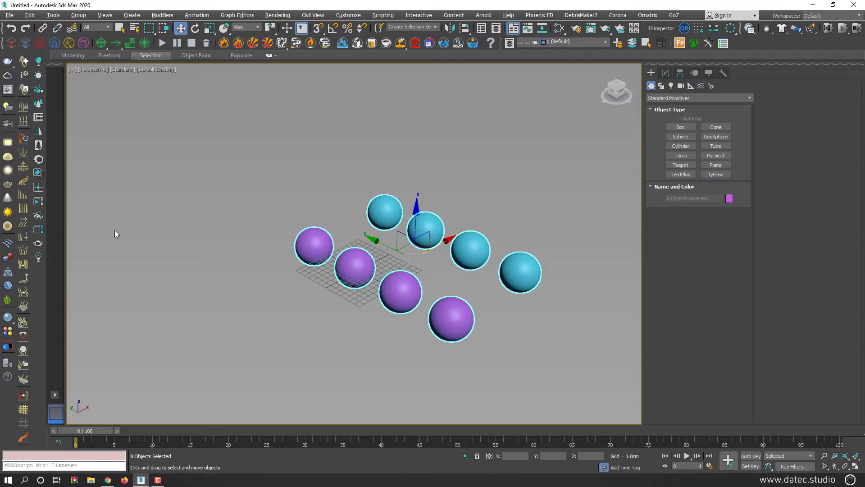
click(202, 283)
Step: Create a cyan box behind the row of cyan spheres
click(681, 128)
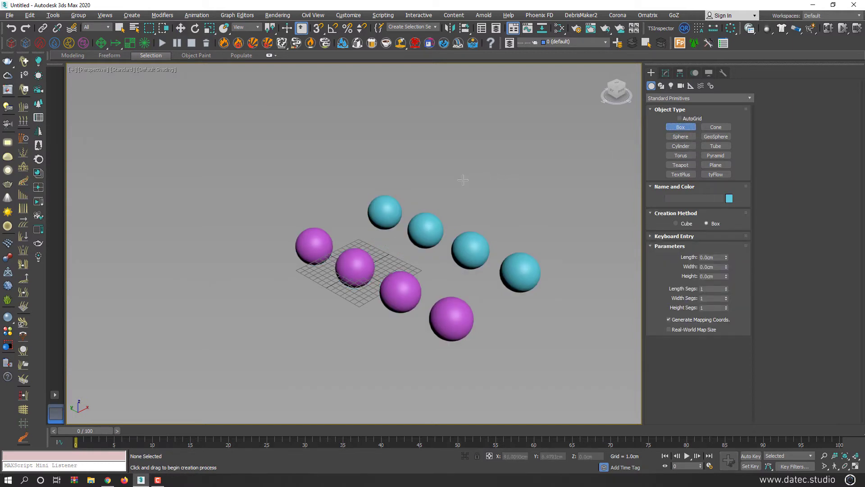
drag(456, 176, 455, 199)
click(457, 173)
Step: Clone the box along the Y axis as three instances to form a row, then clear the selection
key(w)
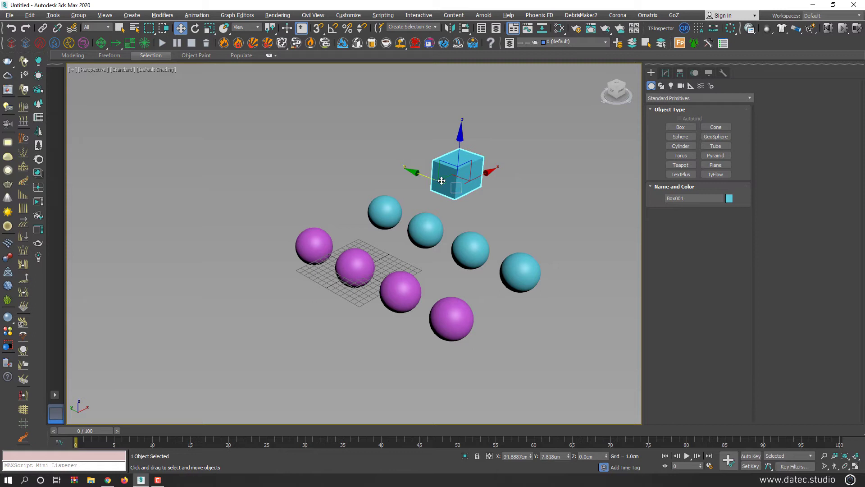
shift+drag(433, 181, 478, 196)
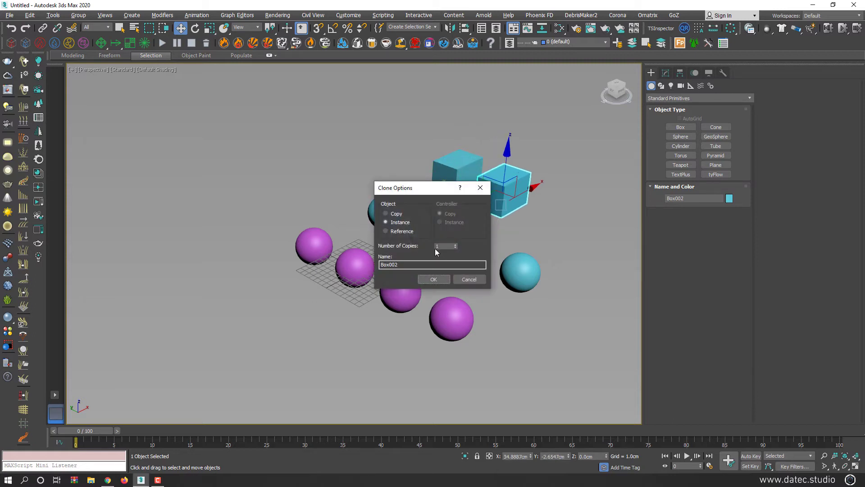
click(434, 279)
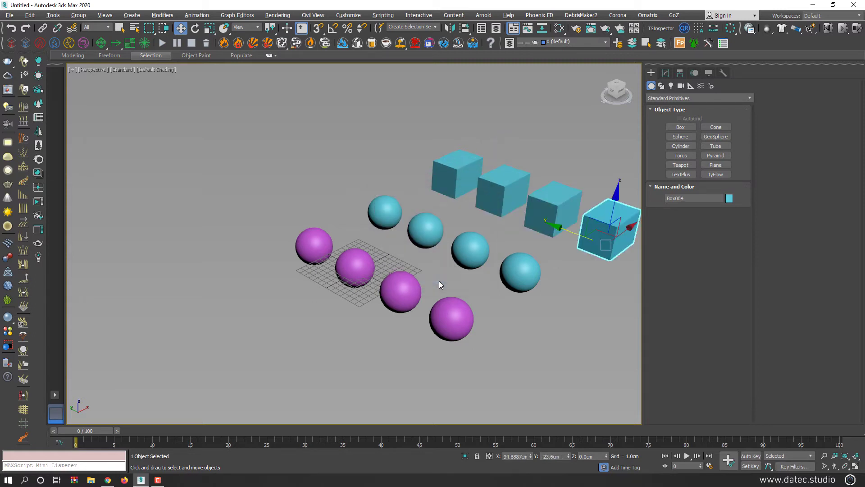
click(346, 299)
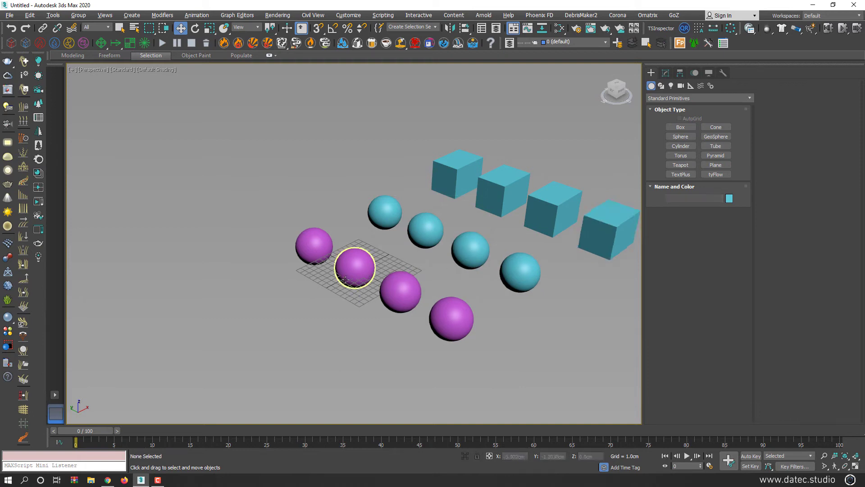
Step: Apply Select Similar from the rearmost purple sphere with the boxes in the scene, then clear the selection
click(314, 248)
middle_drag(314, 249, 252, 240)
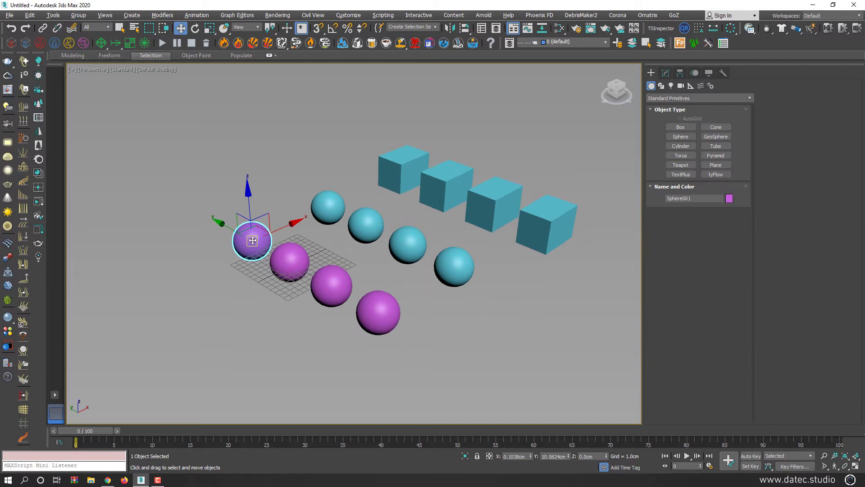
click(25, 16)
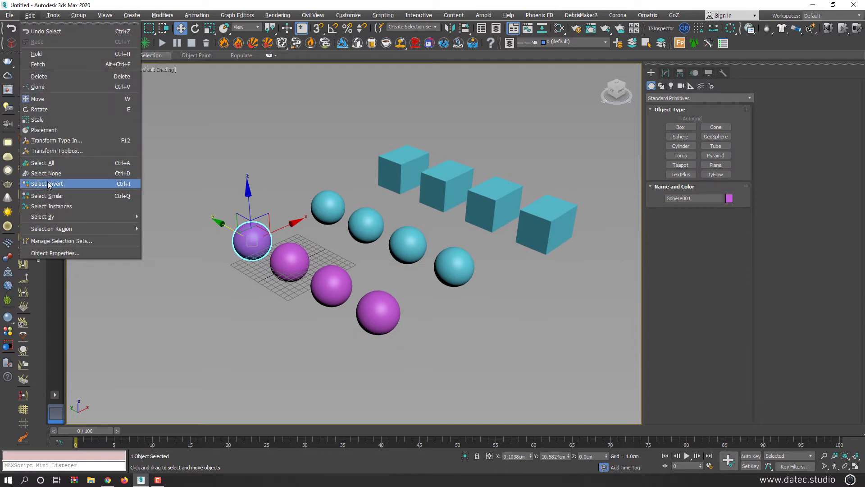
click(70, 196)
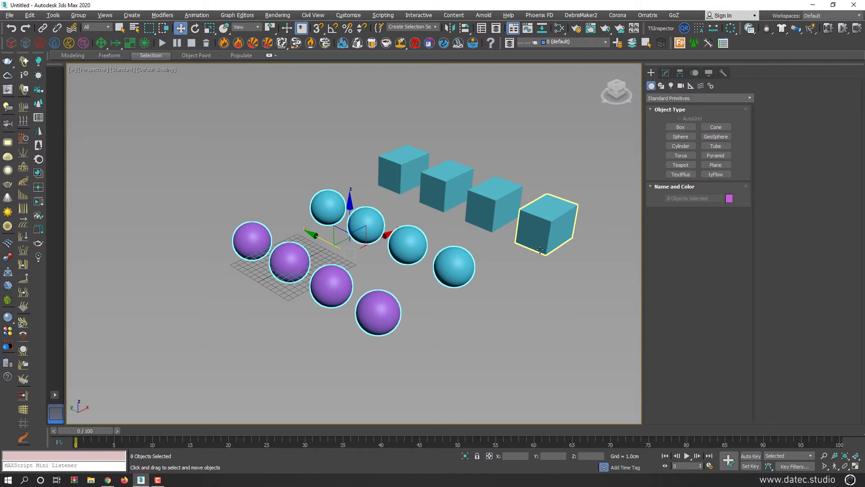
click(533, 268)
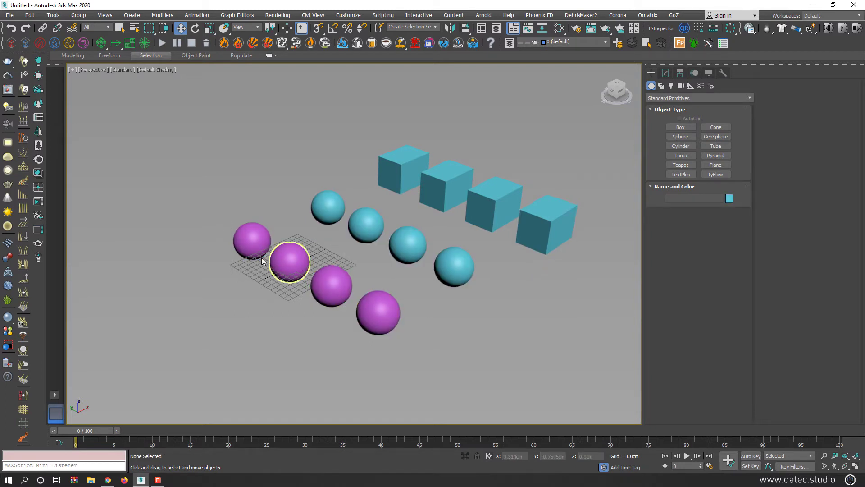
Step: Select all spheres and boxes with a selection region, then select only the spheres, clearing the selection each time
drag(232, 141, 488, 302)
drag(579, 345, 580, 345)
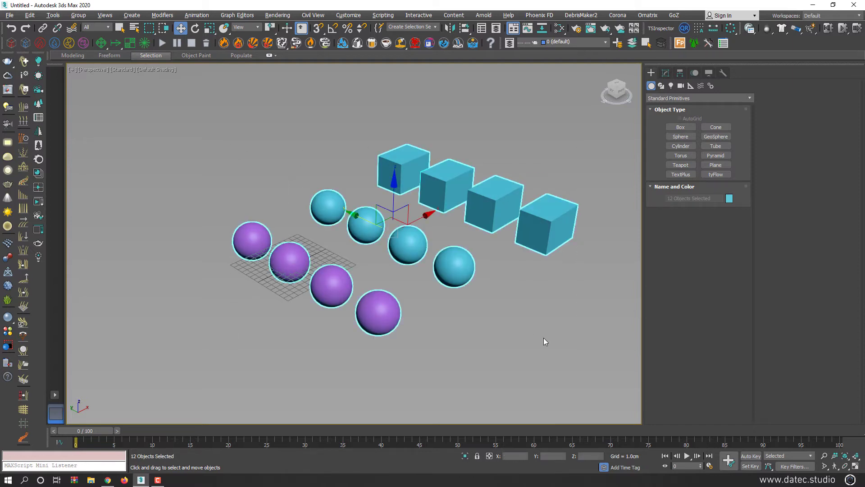
click(544, 337)
drag(450, 225, 239, 318)
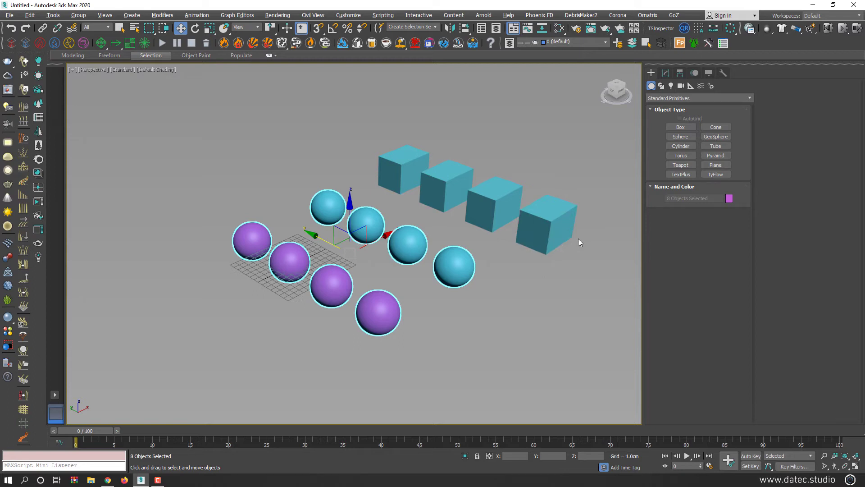
click(537, 288)
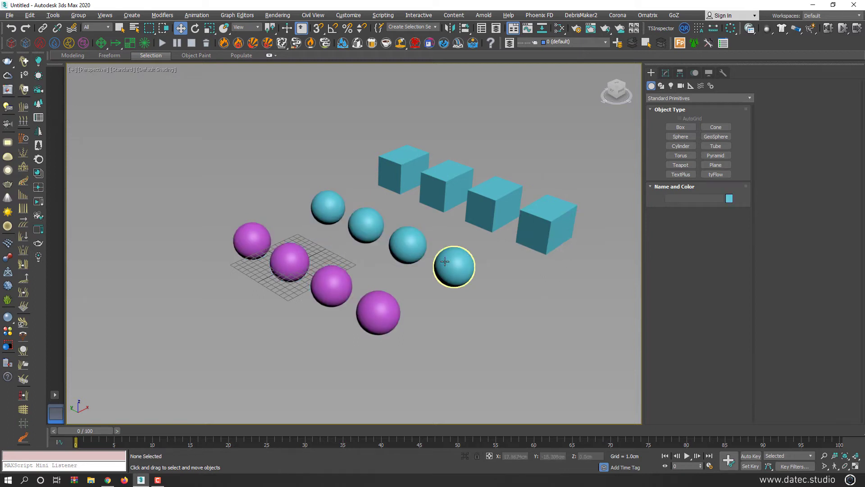
Step: Try enlarging the radius of the third cyan sphere from the back, then cancel the change
click(407, 244)
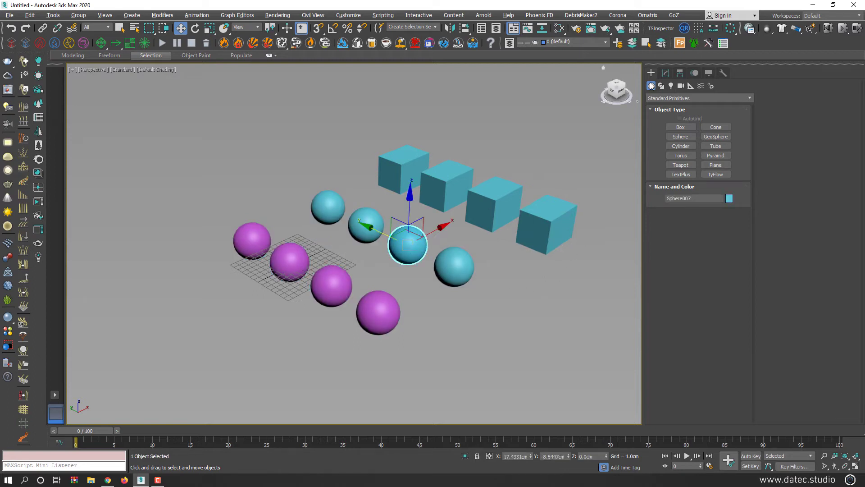
click(666, 73)
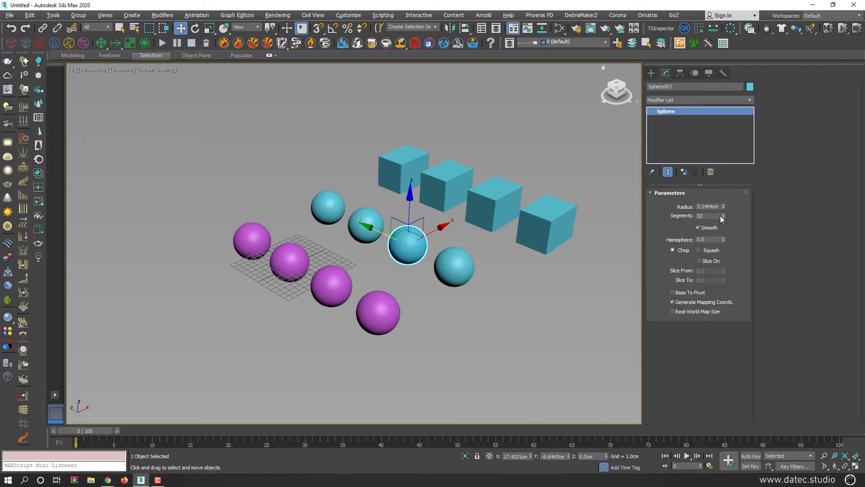
mouse_move(723, 207)
mouse_down()
mouse_move(718, 168)
mouse_move(715, 206)
mouse_move(717, 197)
mouse_up()
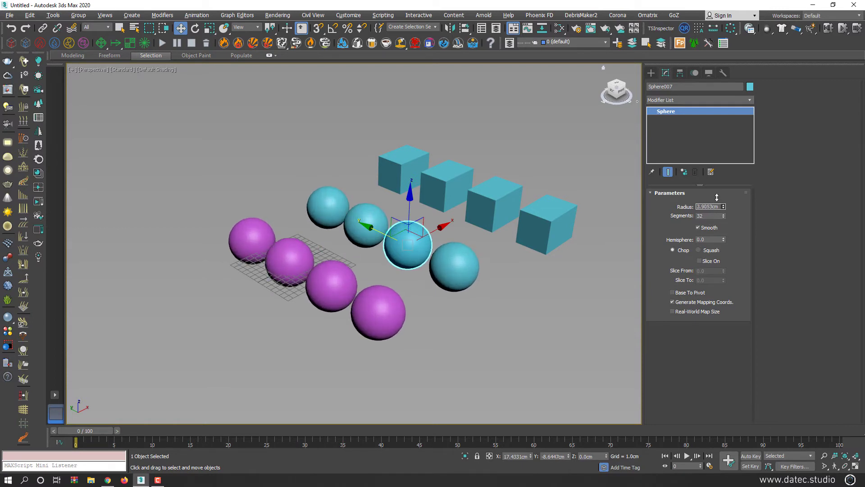
right_click(716, 196)
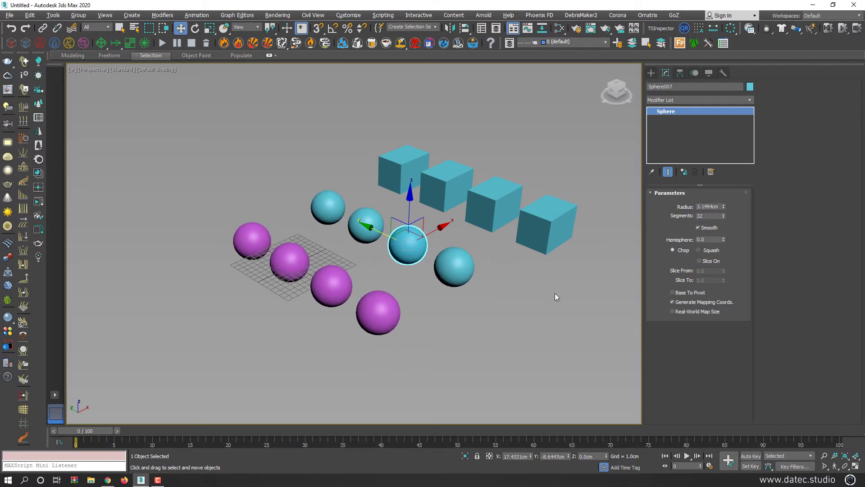
Step: Apply Select Instances from the selected cyan sphere, then clear the selection
click(27, 16)
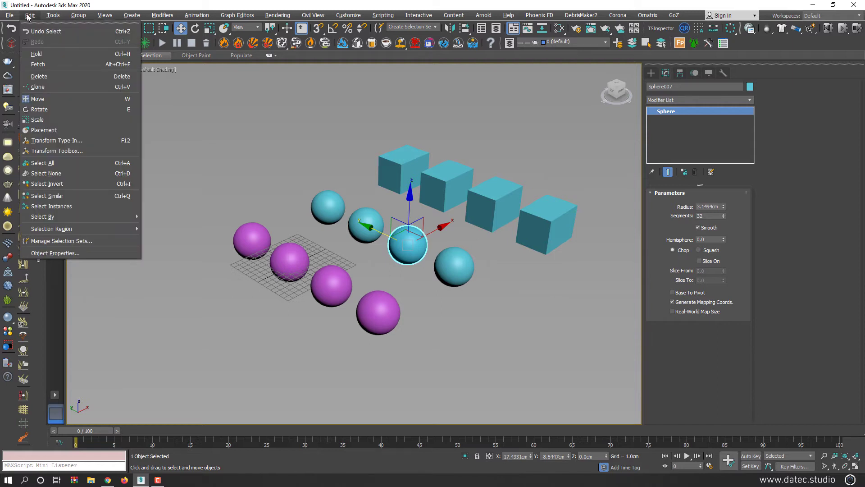
click(79, 206)
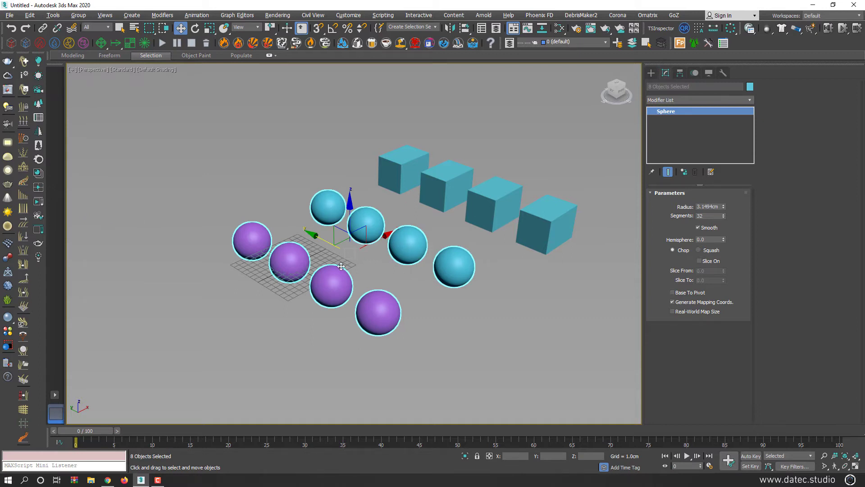
click(371, 270)
Step: Apply Select Instances from the rearmost cyan box
click(399, 185)
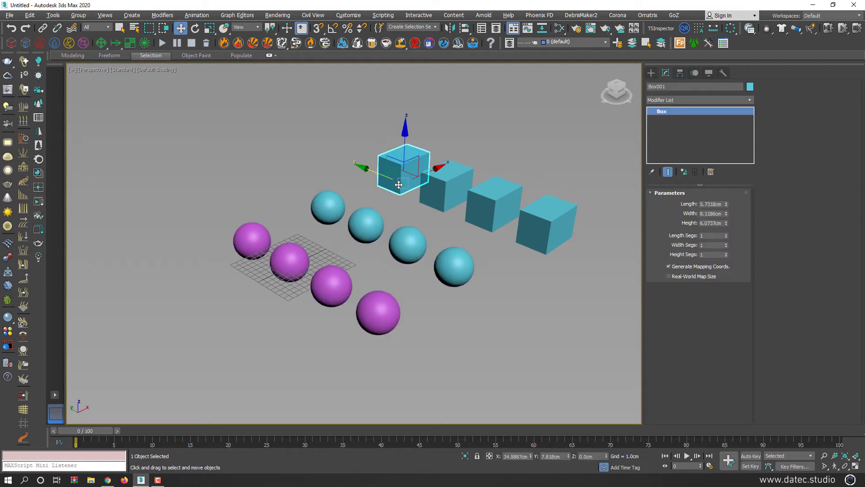
click(31, 16)
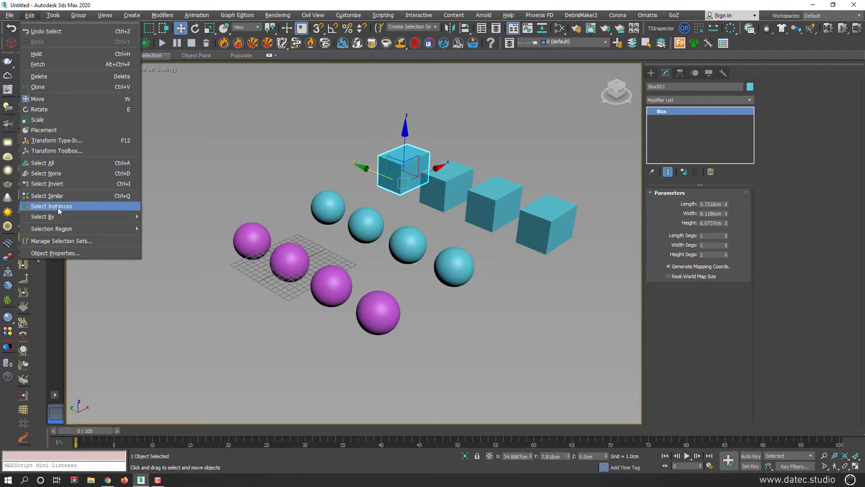
click(82, 208)
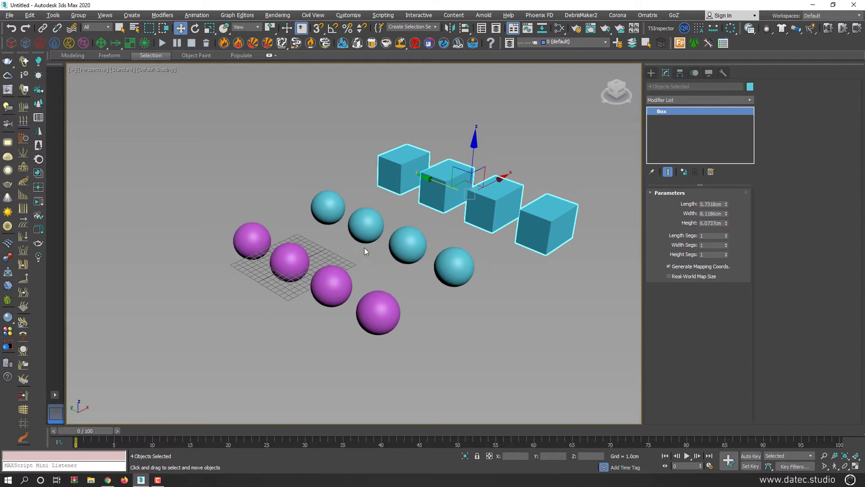
Step: Select a single cyan sphere, then use Select By Color with the frontmost purple sphere and clear the selection
click(364, 232)
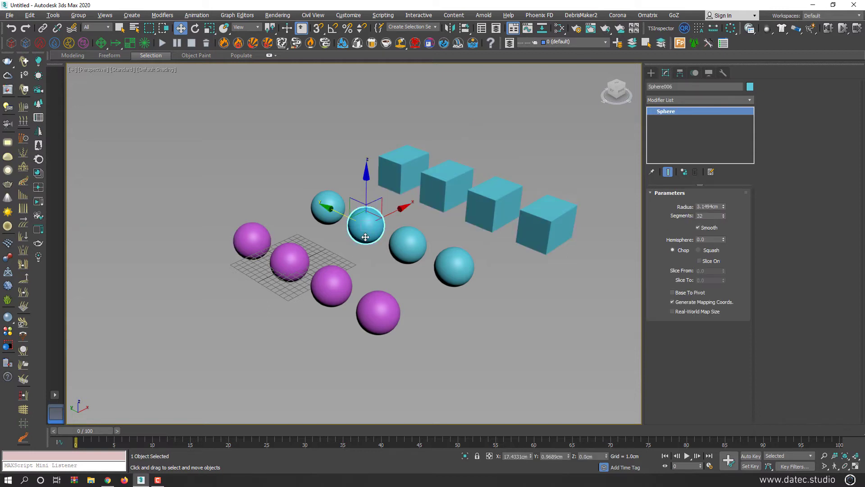
click(31, 16)
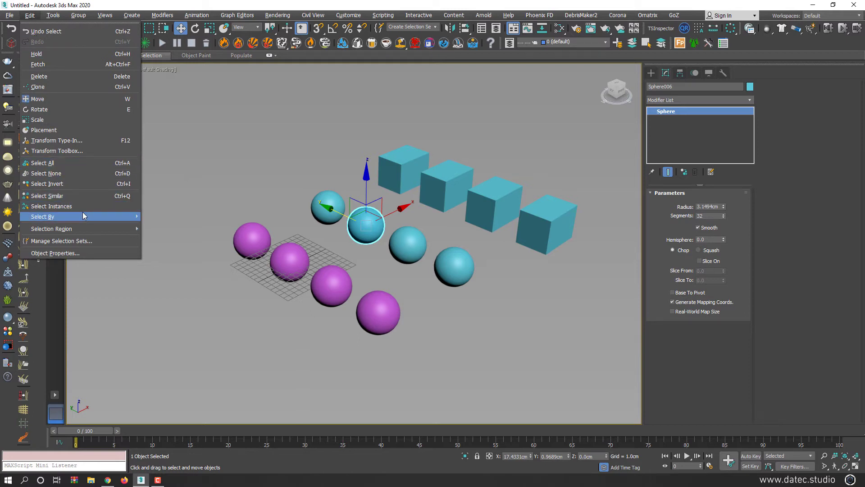
mouse_move(83, 216)
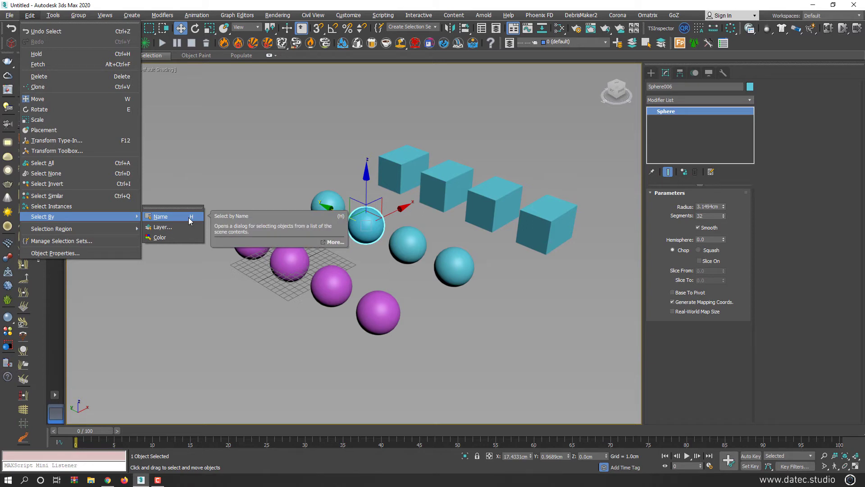
click(168, 237)
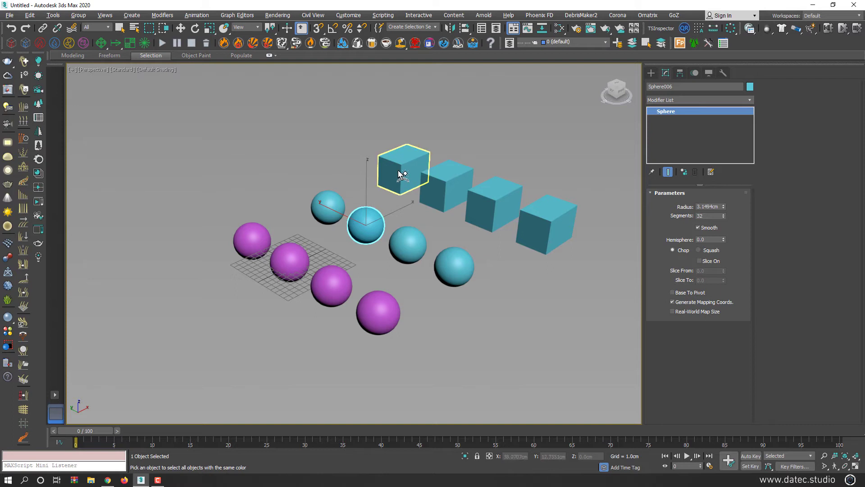
click(392, 312)
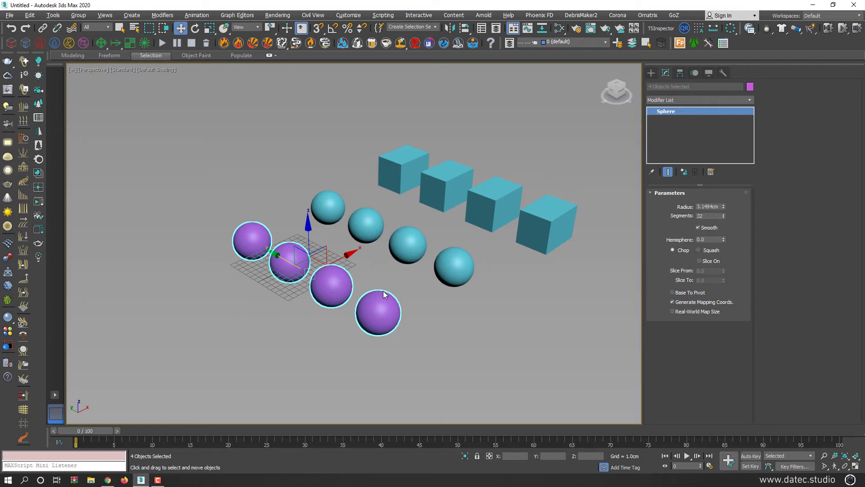
click(383, 279)
Step: Use Select By Color with the second cyan box to select every cyan object
click(30, 16)
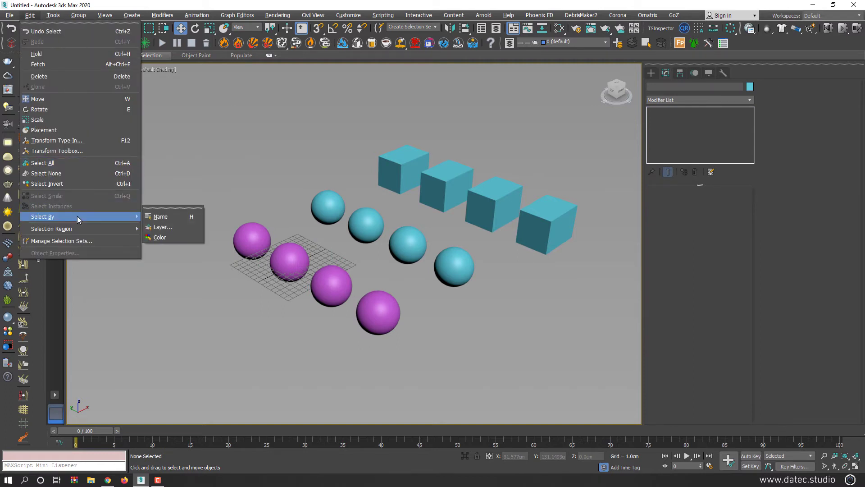
click(167, 236)
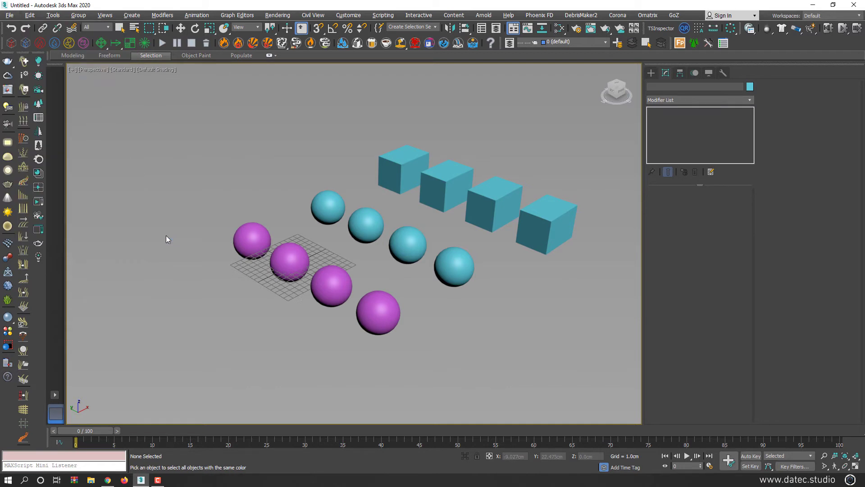
click(443, 200)
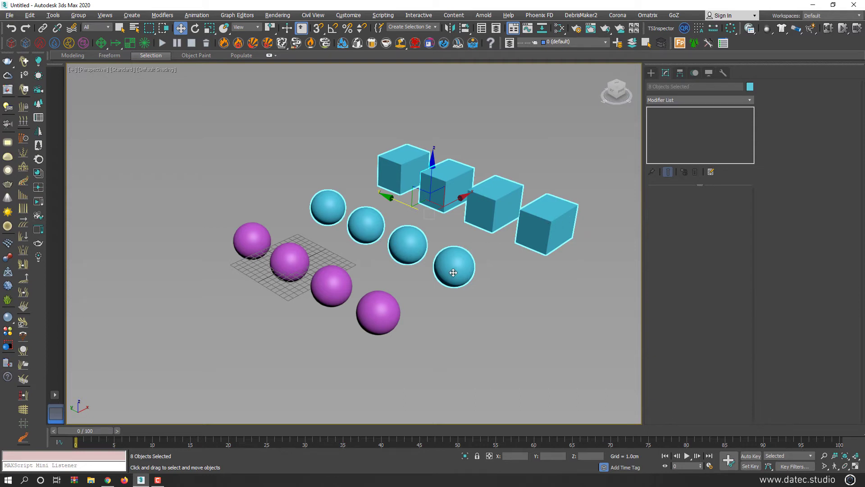
Step: Try moving the selected cyan spheres and boxes, cancel the move and clear the selection
drag(430, 188, 425, 150)
right_click(425, 150)
click(342, 249)
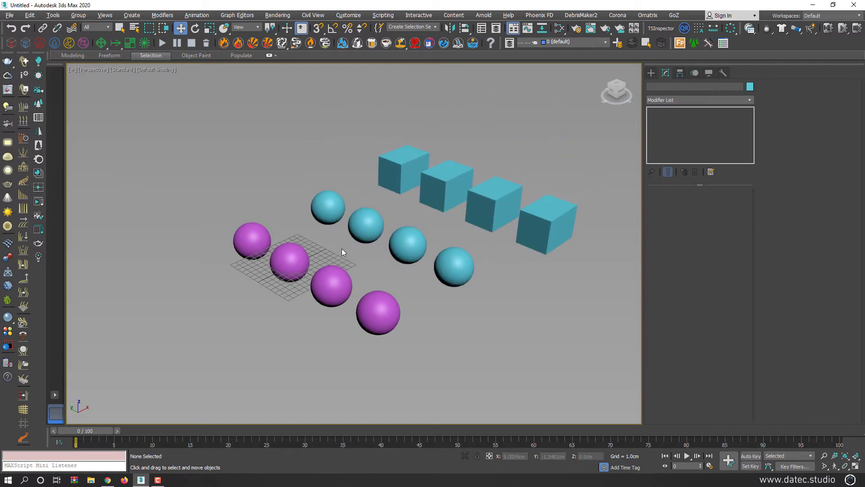
Step: Open Select By Name for the scene and expand the 0 (default) layer to list its objects
click(30, 15)
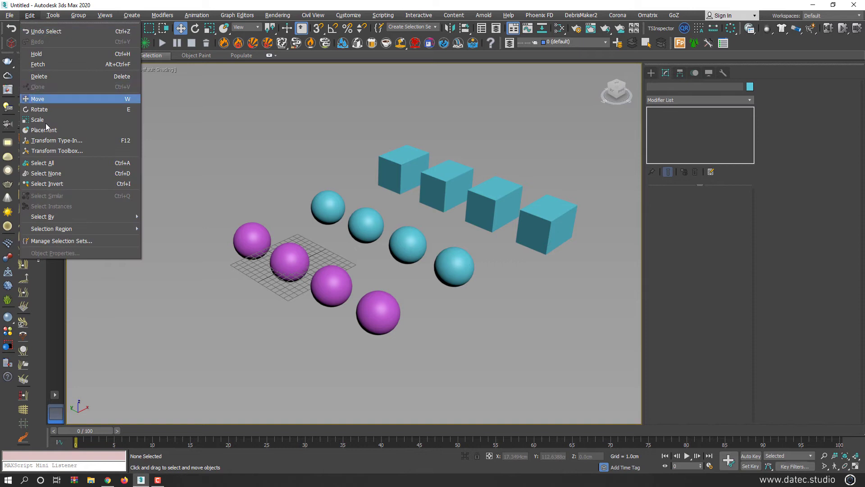
mouse_move(70, 218)
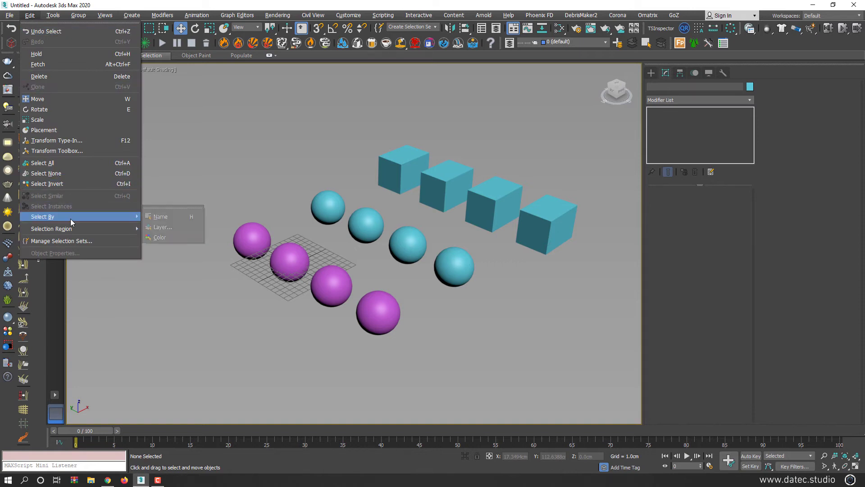
click(174, 222)
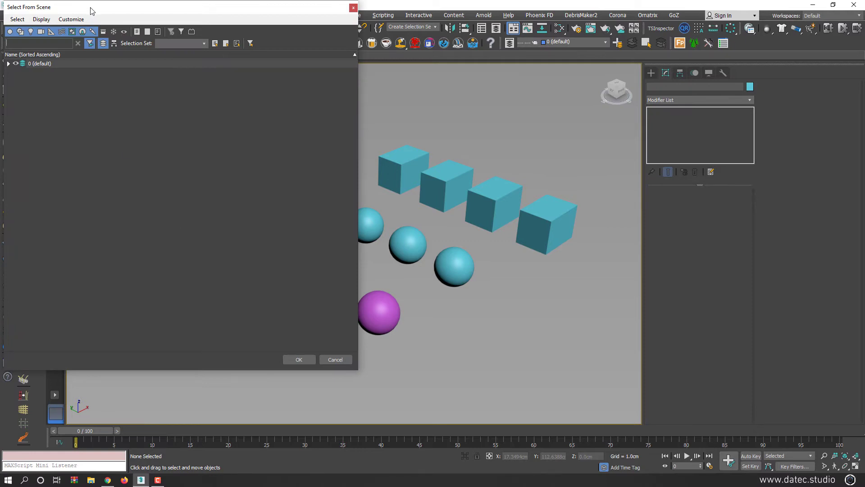
drag(89, 7, 167, 29)
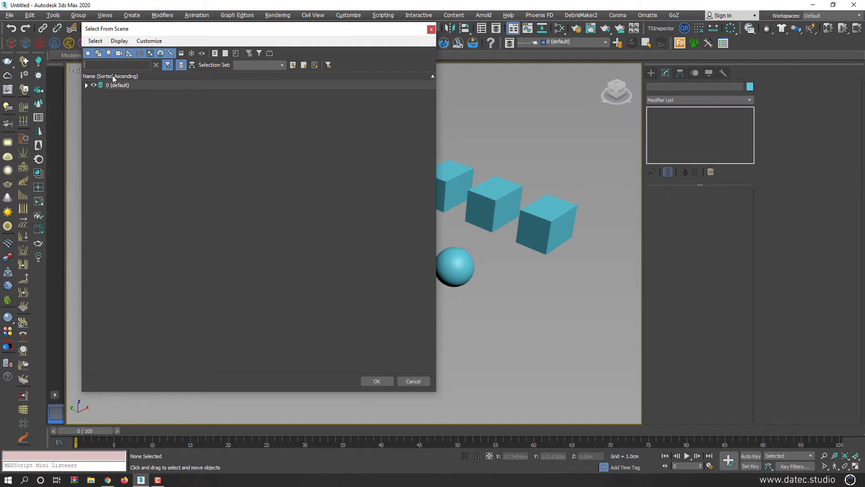
click(87, 85)
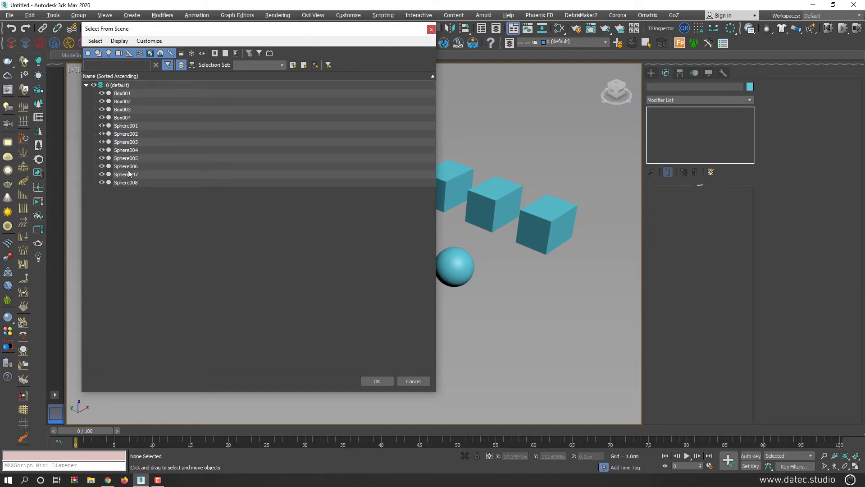
Step: Highlight Box001, Sphere001 and Sphere008 one at a time, then the range from Box002 to Sphere004
click(125, 95)
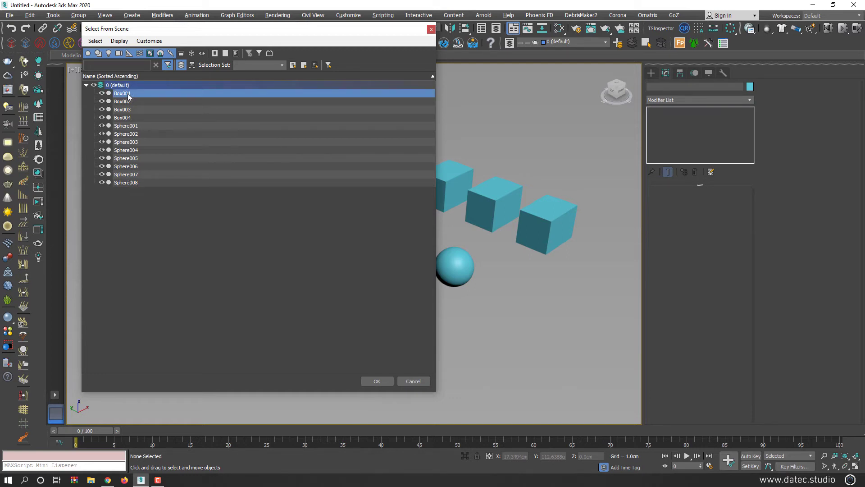
click(128, 126)
click(133, 183)
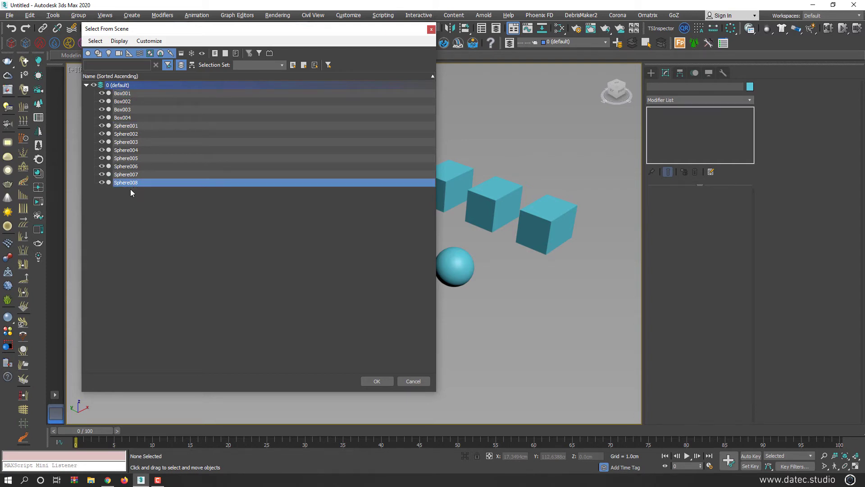
click(129, 102)
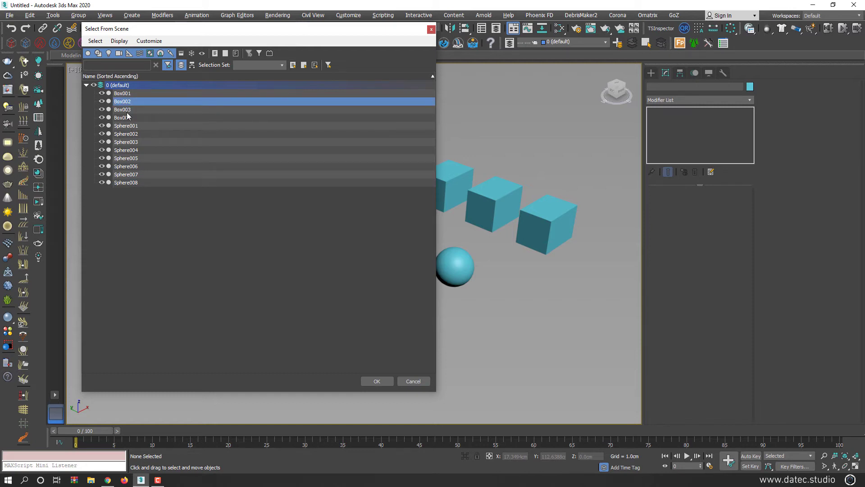
shift+click(129, 150)
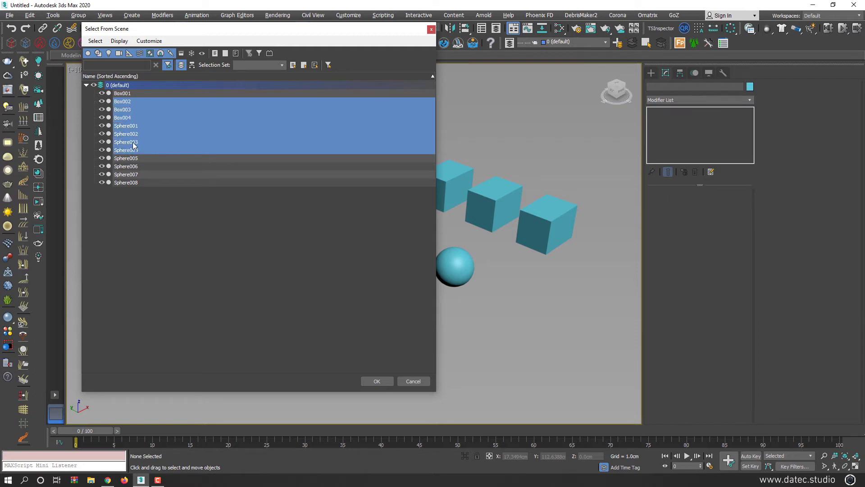
Step: Select Box004, Sphere003, Sphere005, Sphere007 and Sphere008 together from the object list and confirm
click(130, 117)
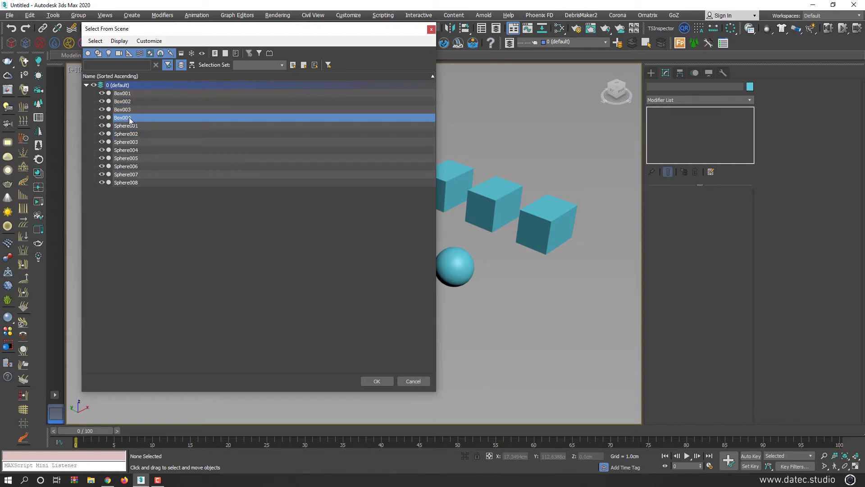
ctrl+click(134, 144)
ctrl+click(132, 158)
ctrl+click(132, 184)
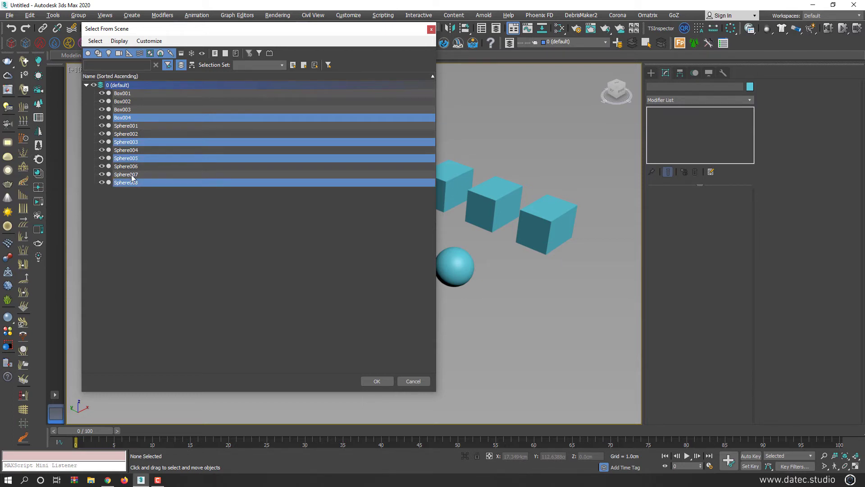
ctrl+click(133, 175)
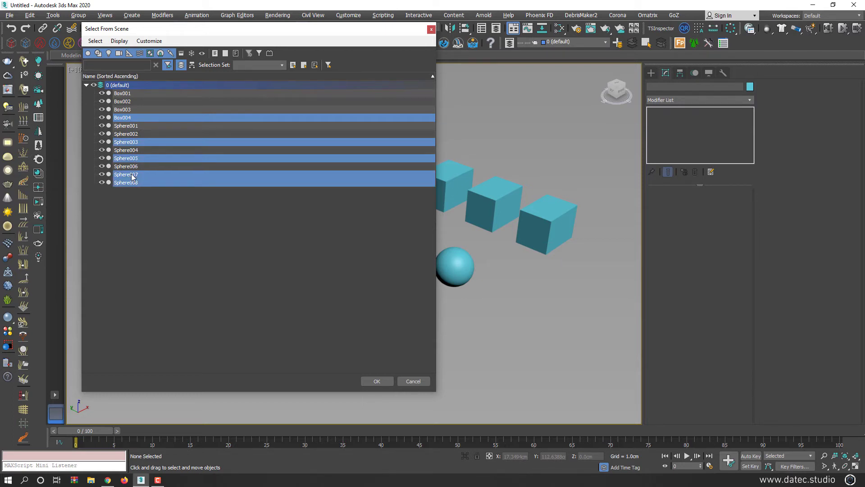
click(376, 381)
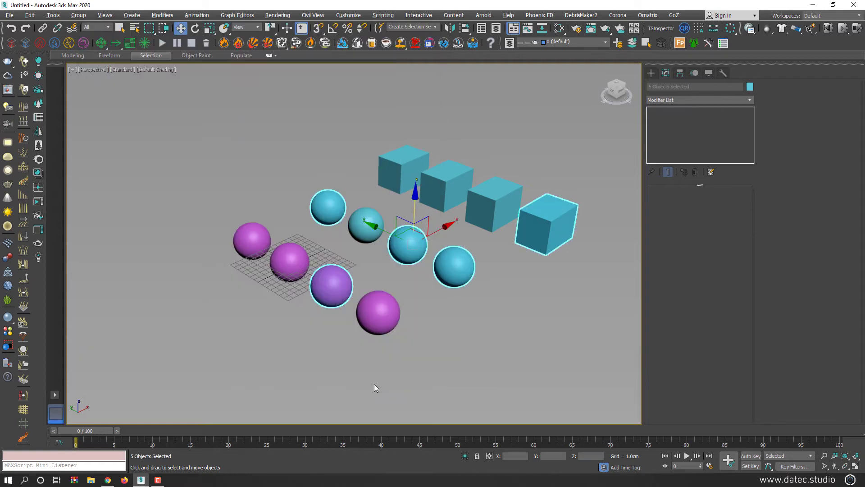
Step: Try moving the box and four spheres picked by name, cancel the move and clear the selection
drag(413, 215, 387, 190)
right_click(387, 190)
click(326, 234)
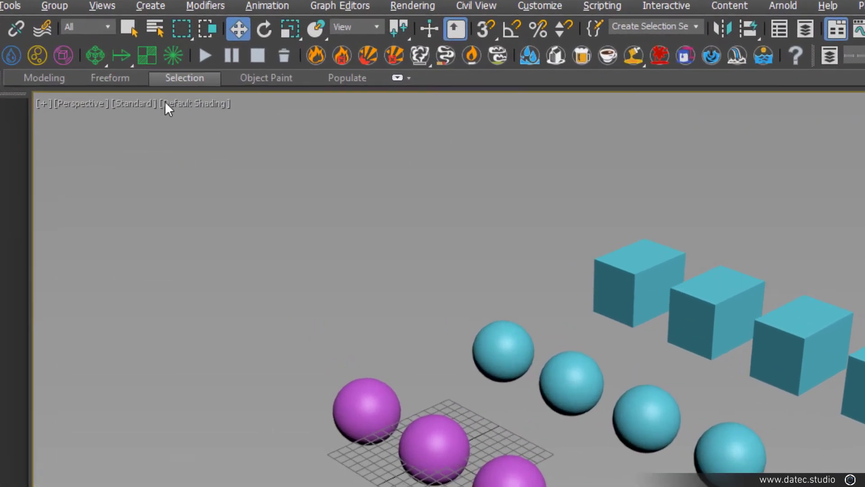
Step: Open Select By Name, expand the 0 (default) layer and filter the object list by "sph"
click(154, 27)
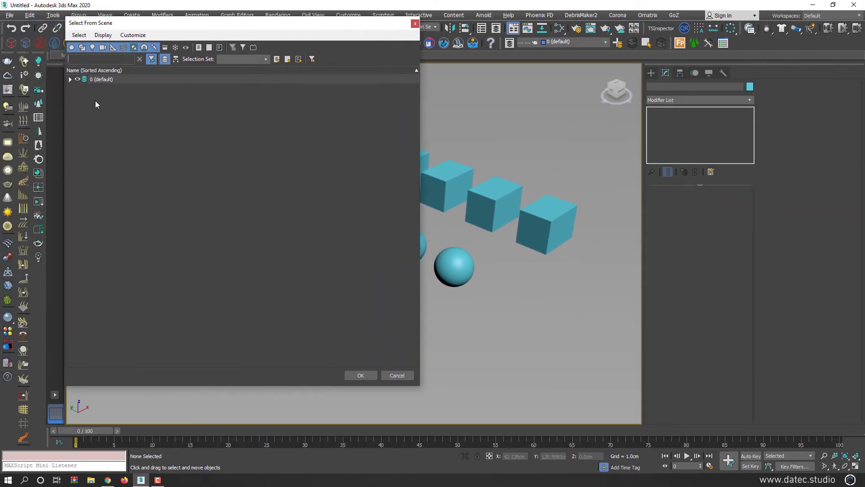
click(71, 79)
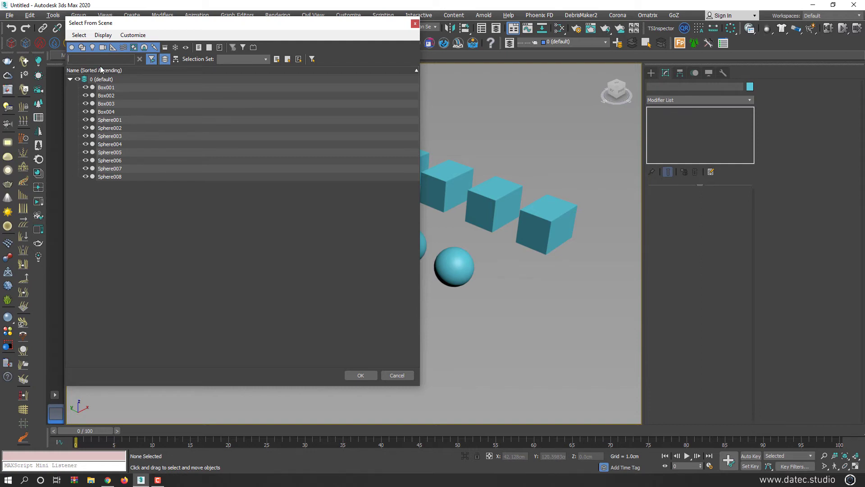
text(s)
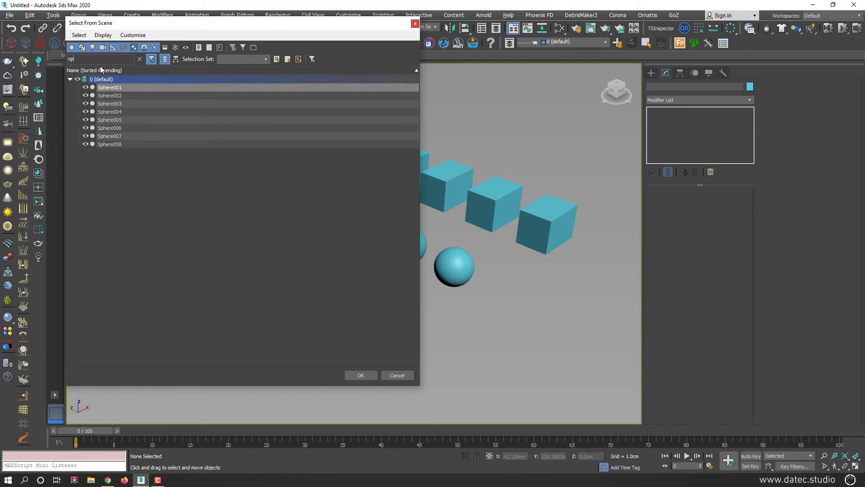
text(p)
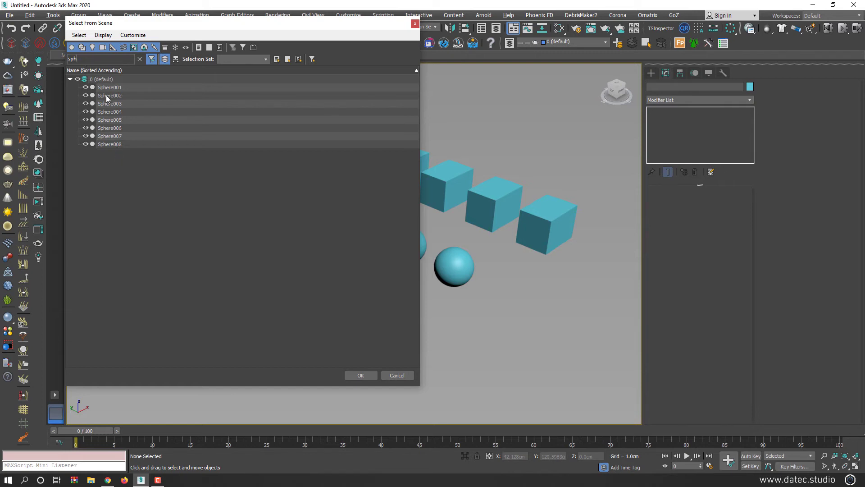
Step: Replace the name filter with "b" to list the boxes, and cancel the selection dialog
drag(85, 61, 71, 61)
key(BackSpace)
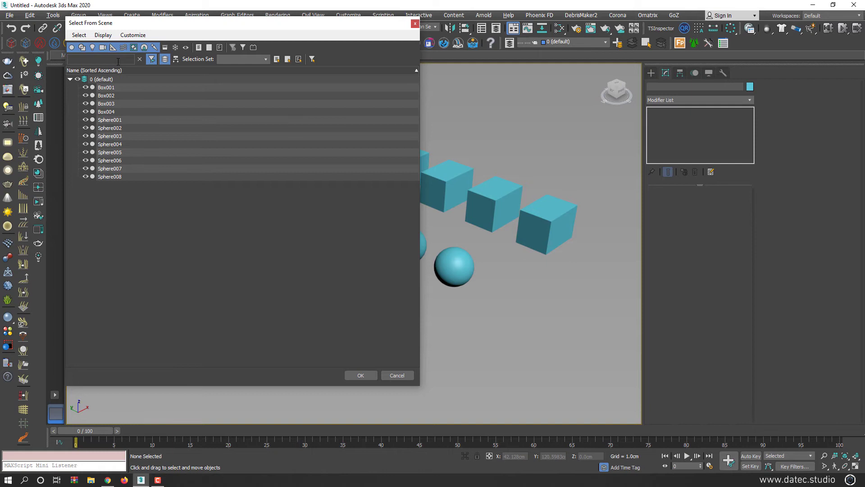
text(b)
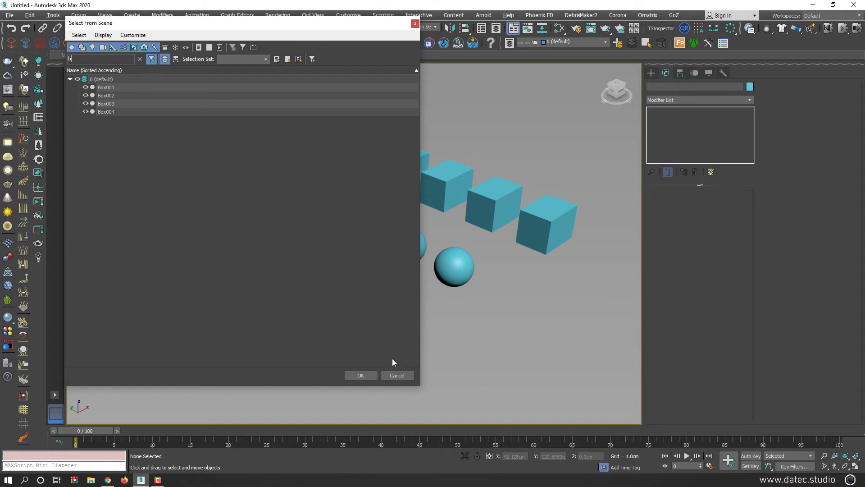
click(393, 375)
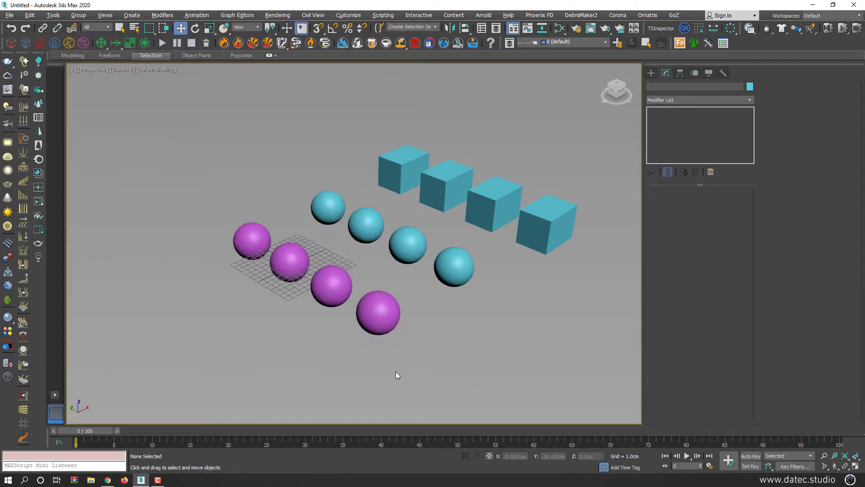
click(581, 44)
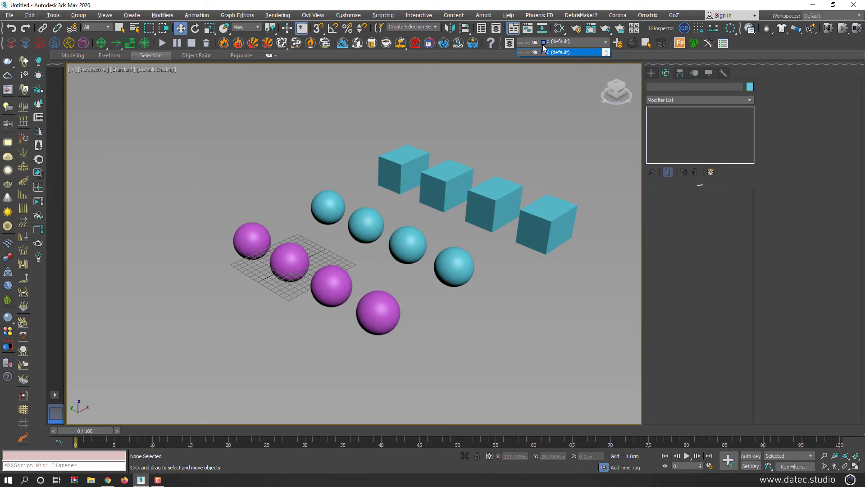
click(337, 115)
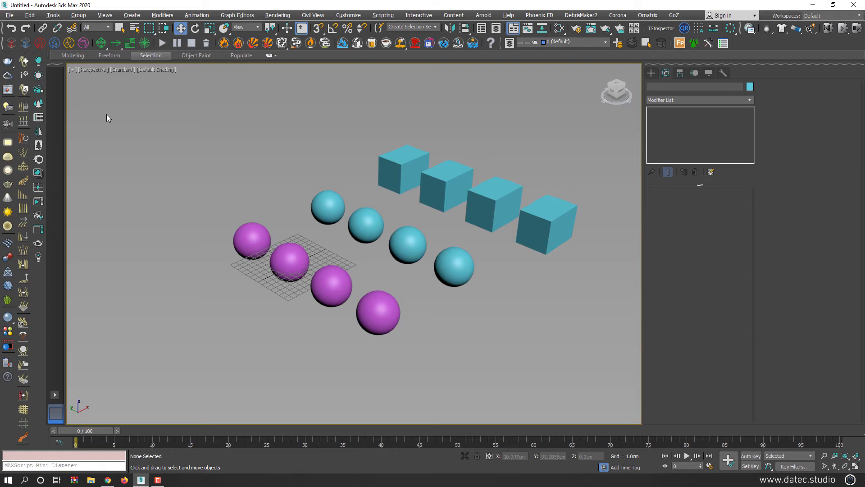
Step: Search all actions for "scene", open the Scene Explorer and list its objects by layer with 0 (default) expanded
key(x)
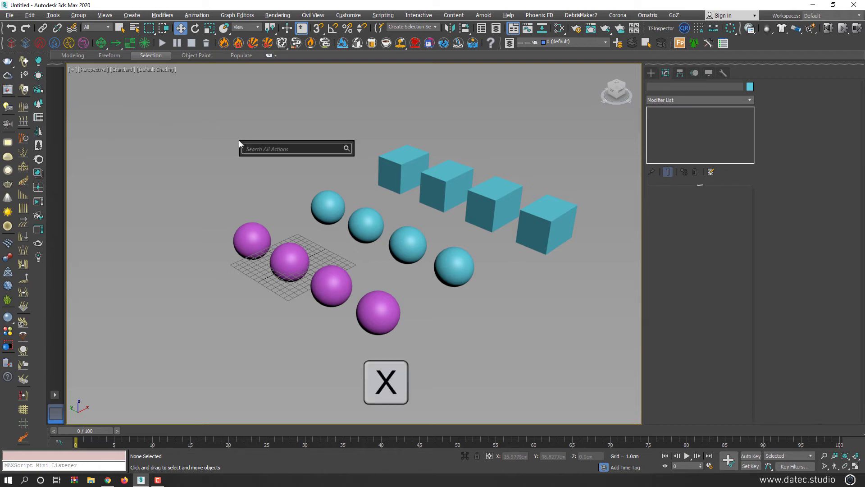
text(scene)
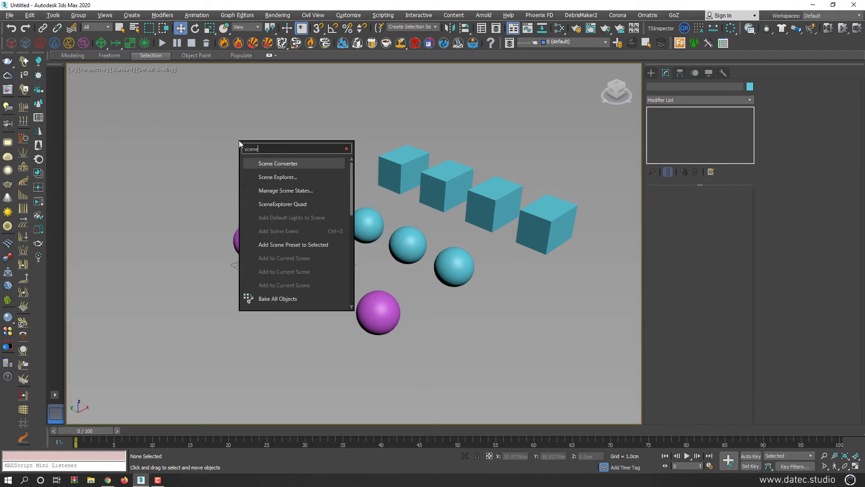
click(288, 179)
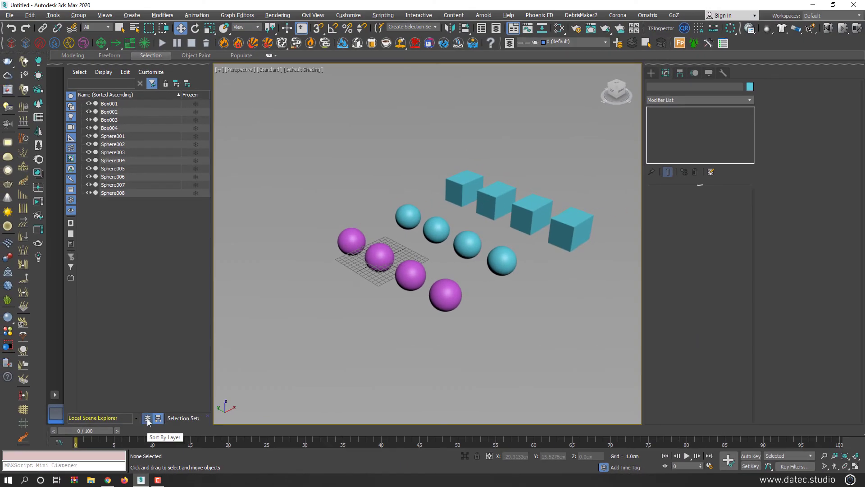
click(238, 393)
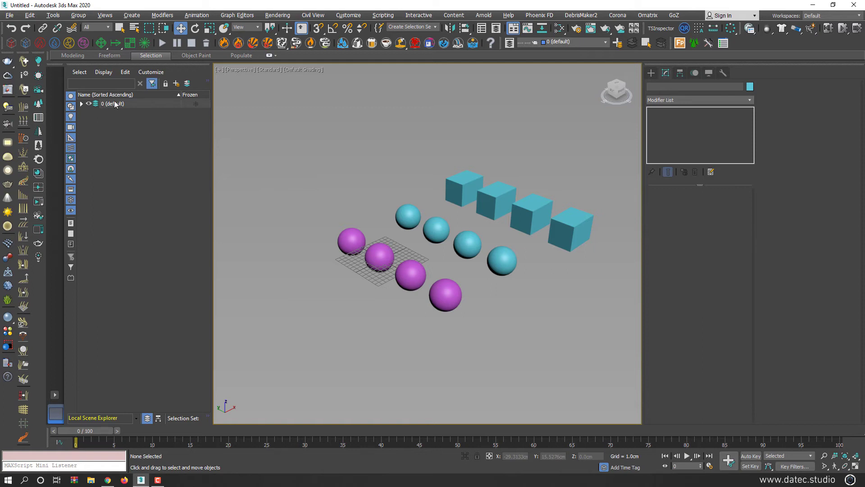
click(82, 103)
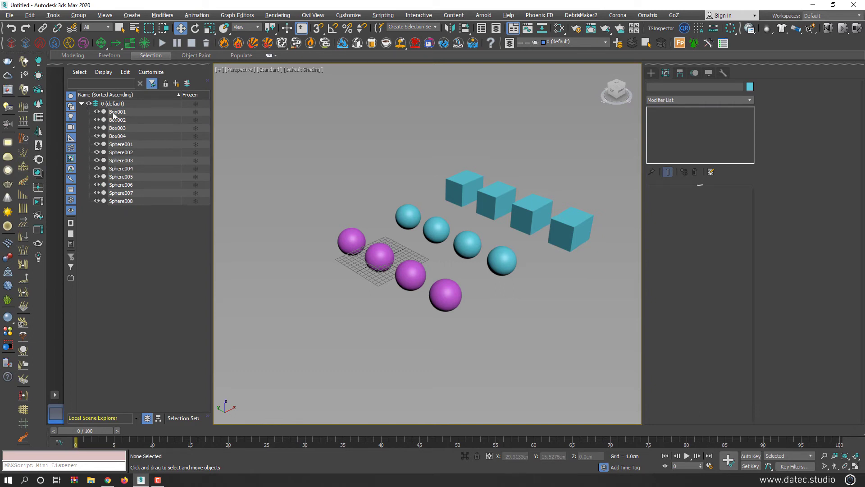
Step: Select the range from Box003 to Sphere005 in the Scene Explorer and toggle its visibility off and on
click(123, 129)
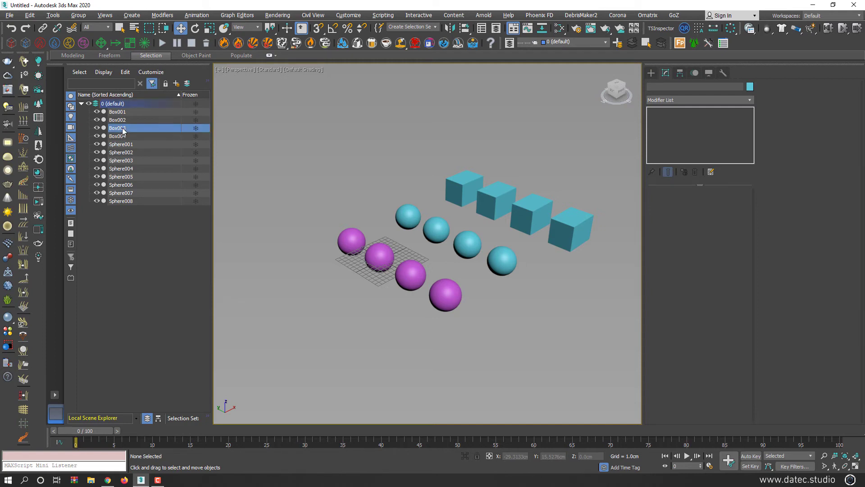
shift+click(127, 177)
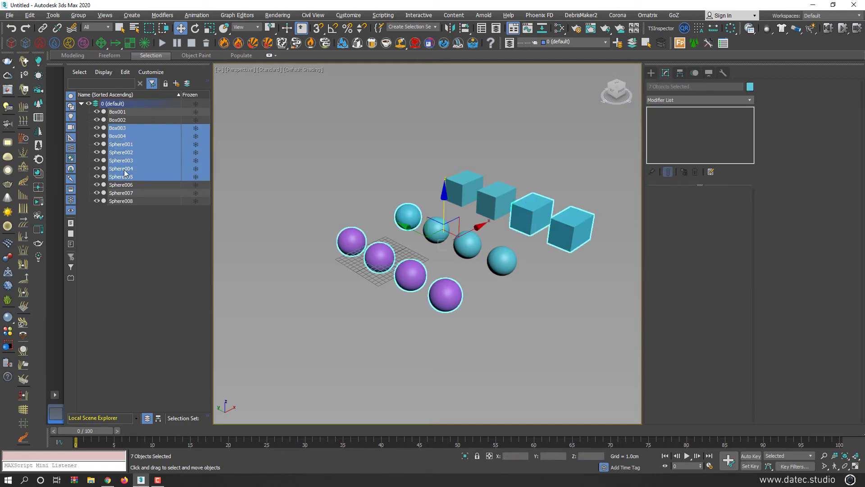
click(96, 135)
click(97, 135)
Step: Freeze and unfreeze the selected range of objects, and clear the selection
click(195, 137)
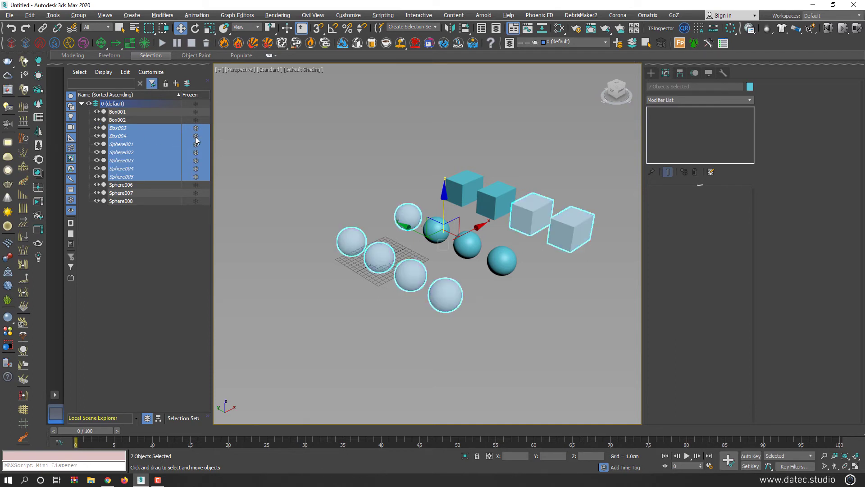
click(195, 136)
click(149, 283)
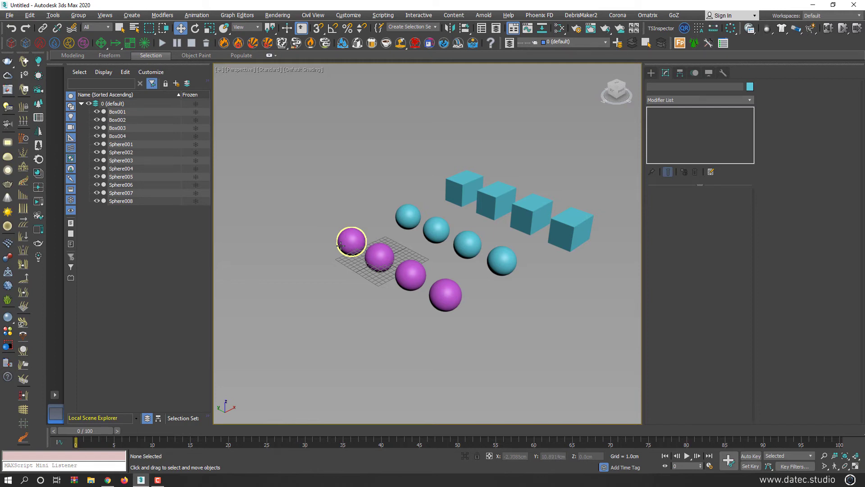
Step: Select the first magenta sphere, the first blue sphere and the first box together in the viewport
middle_drag(366, 266, 340, 278)
click(324, 260)
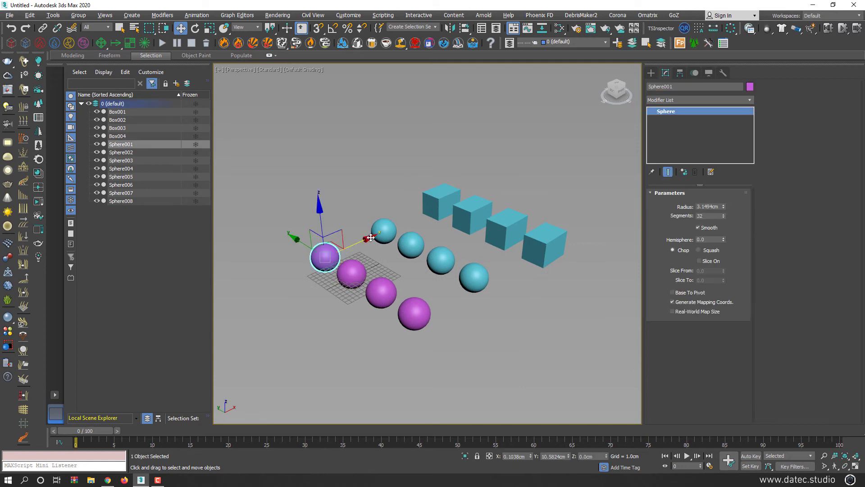
ctrl+click(383, 230)
ctrl+click(442, 197)
scroll(388, 226, up, 3)
scroll(390, 227, down, 3)
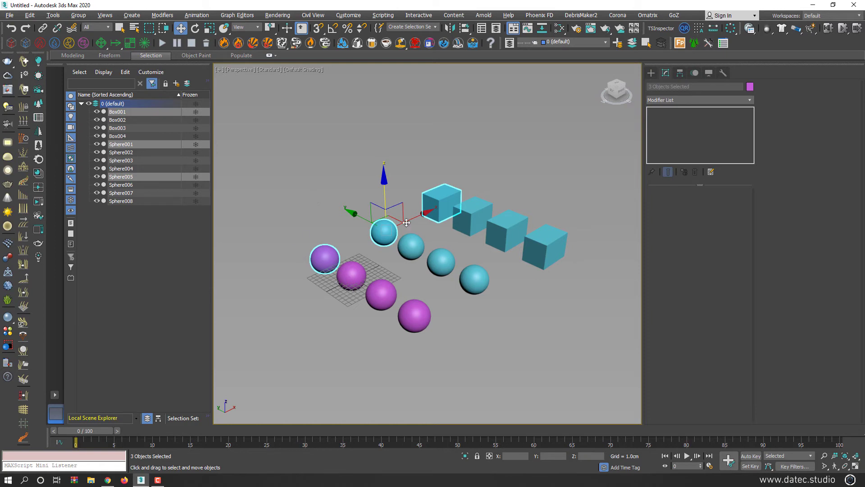
Step: Restart the selection with Sphere001 alone and add Sphere005 and Box001 to it
click(323, 251)
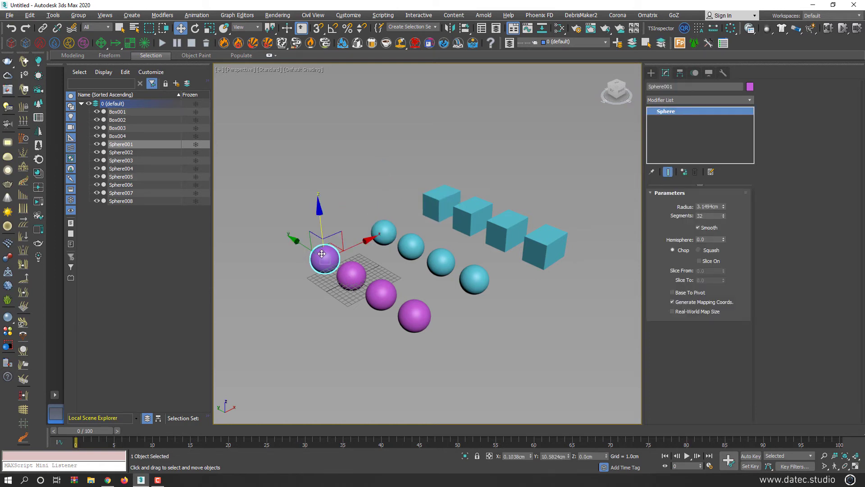
ctrl+click(393, 230)
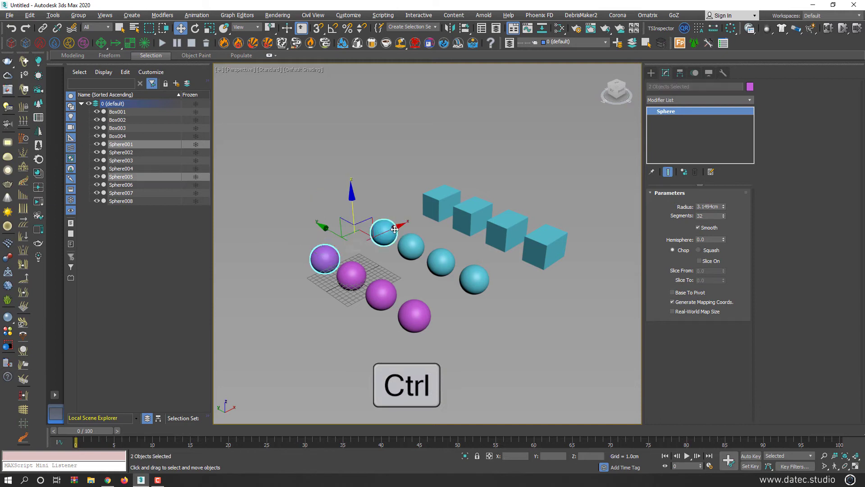
ctrl+click(430, 203)
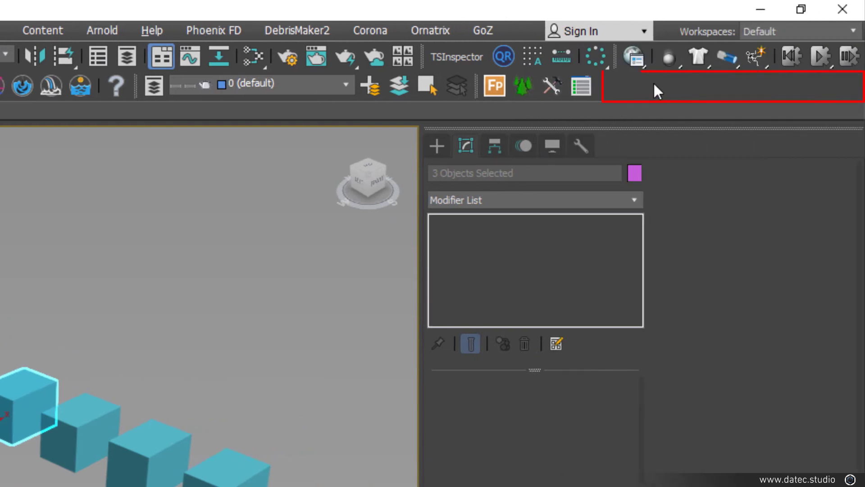
Step: Check in the list of available toolbars whether the Main Toolbar is enabled, and close the list
right_click(653, 83)
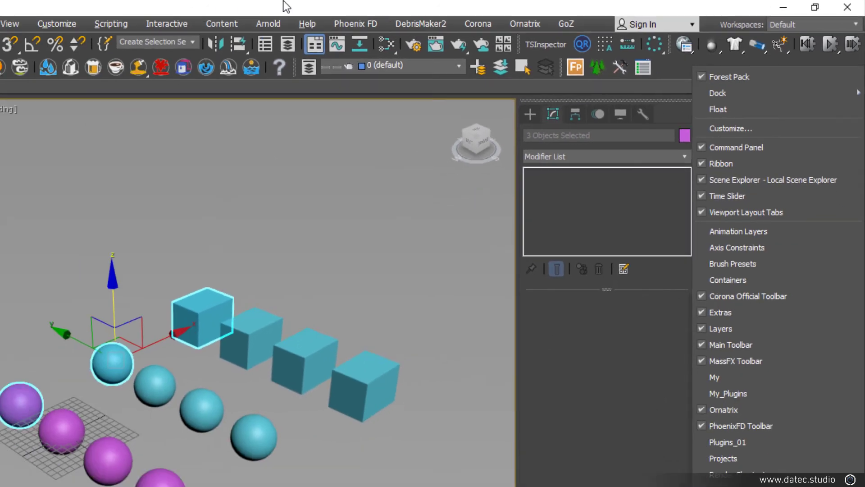
click(115, 9)
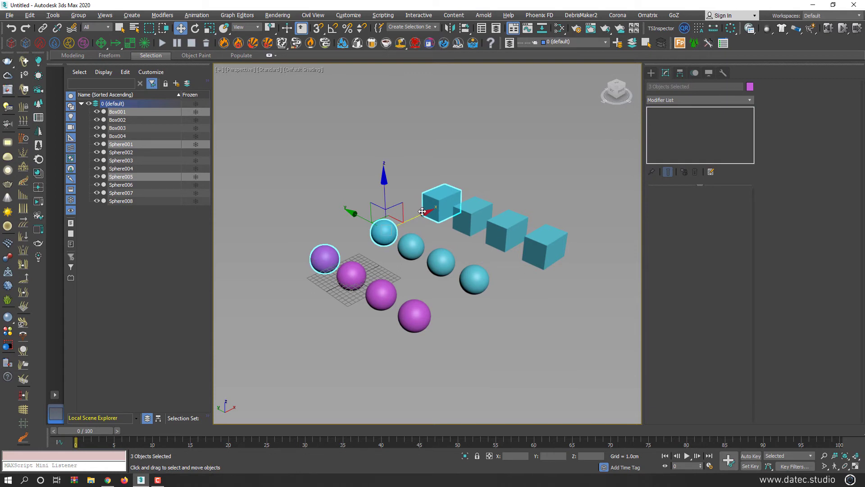
Step: Save the three selected objects as a named selection set called Selection_01
click(408, 27)
text(Selection)
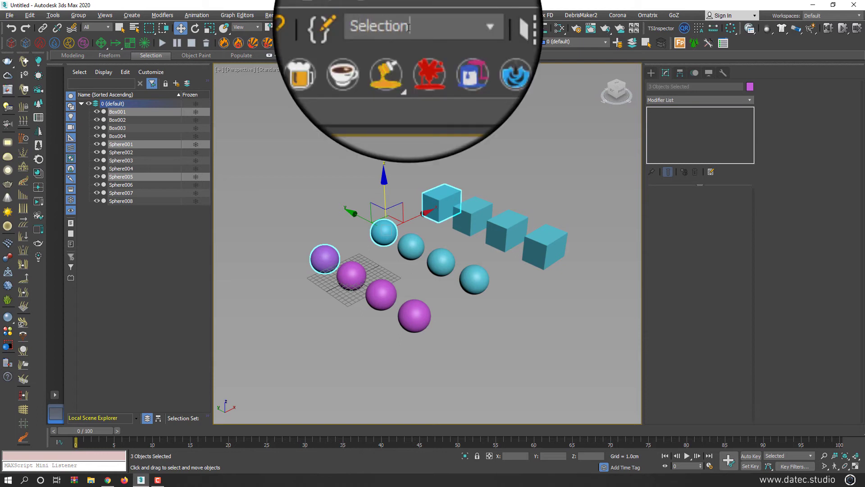
text(_01)
key(Return)
Step: Select Sphere008, Sphere004 and Box004 together and save them as the named selection set Selection_02
click(474, 279)
ctrl+click(414, 315)
ctrl+click(535, 249)
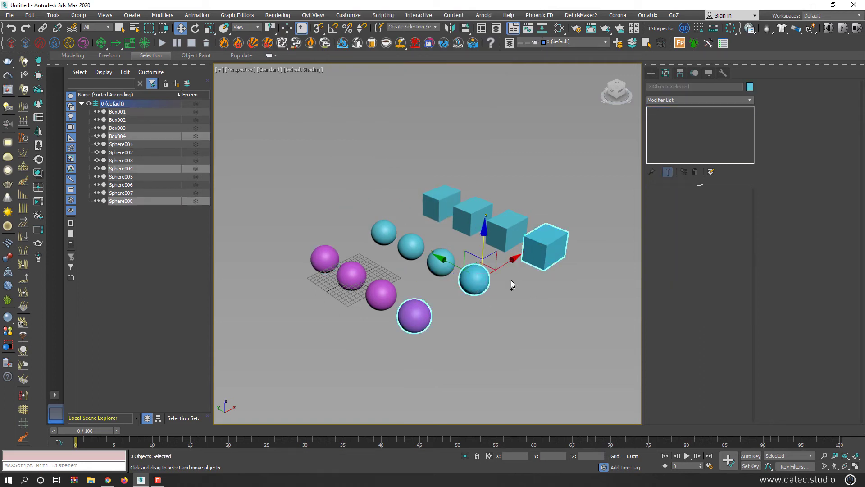
click(419, 28)
text(Selection_02)
key(Return)
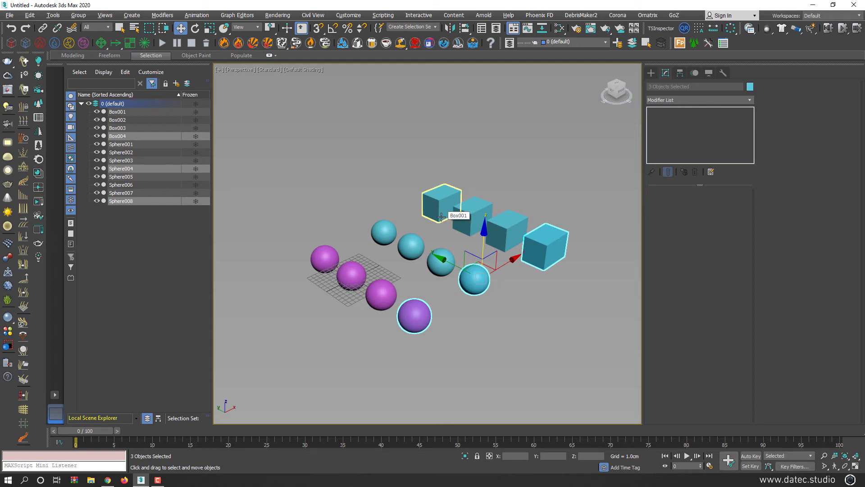
Step: Add Sphere005 and Box001 to the selection, save it as the named set Selection_03 and deselect everything
ctrl+click(388, 227)
ctrl+click(433, 201)
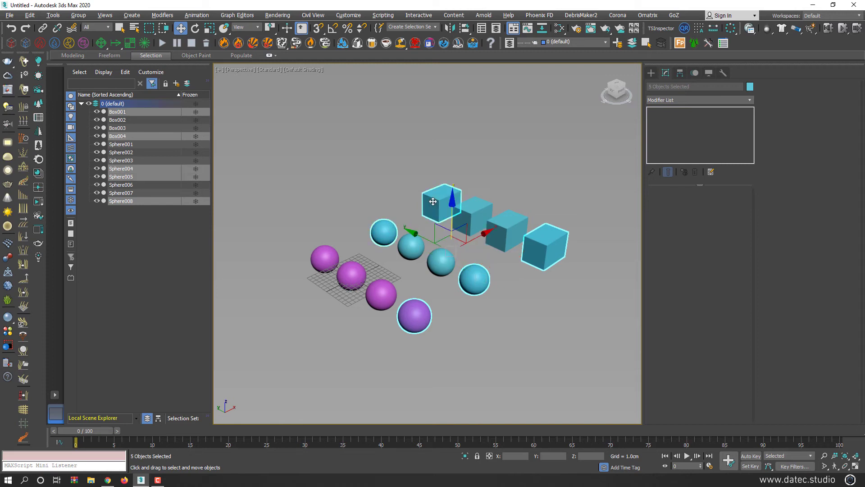
click(424, 28)
text(Selection_03)
click(532, 167)
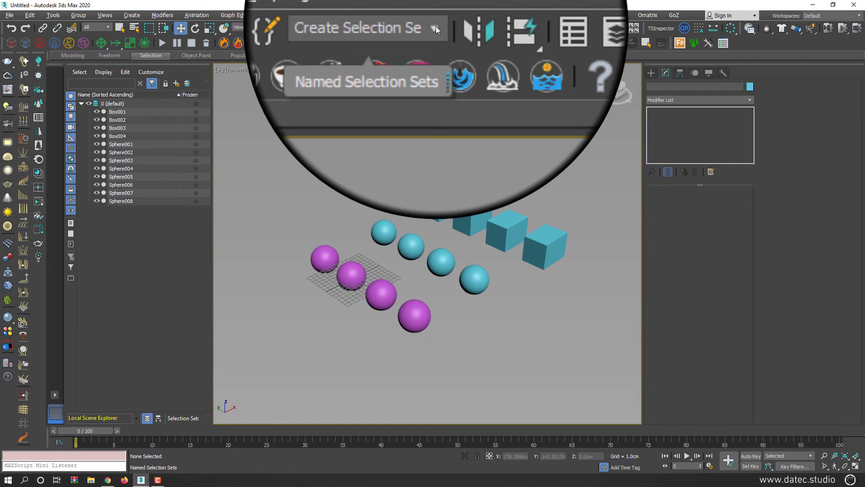
Step: Recall the named selection sets Selection_01, Selection_02 and Selection_03 one after another
click(436, 26)
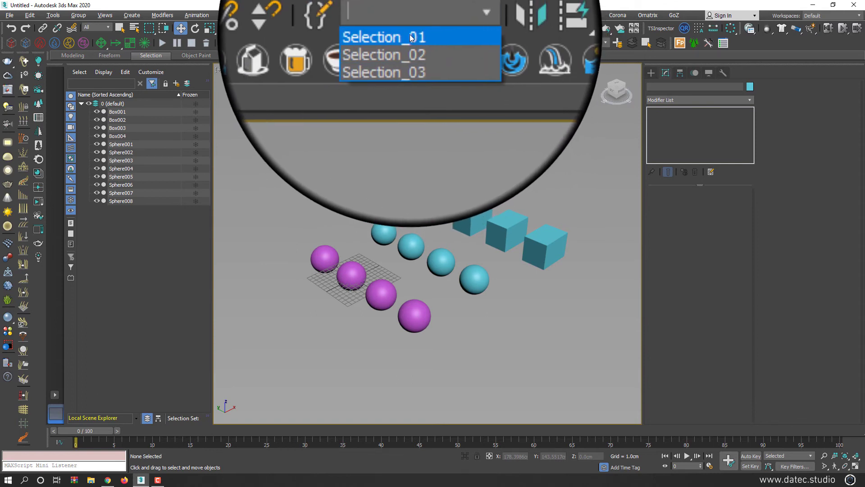
click(410, 35)
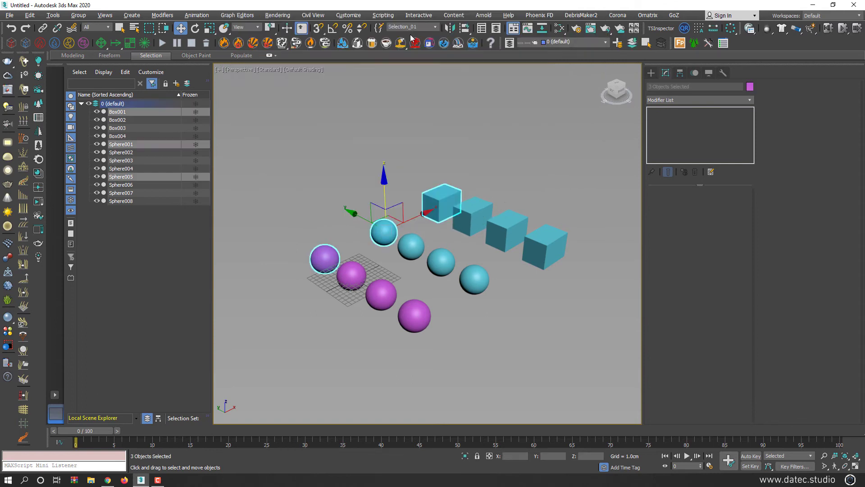
click(436, 27)
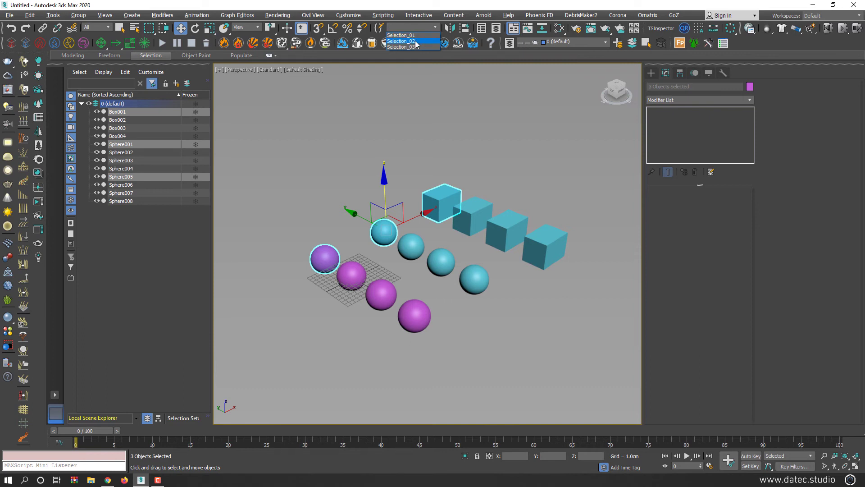
click(416, 41)
click(435, 27)
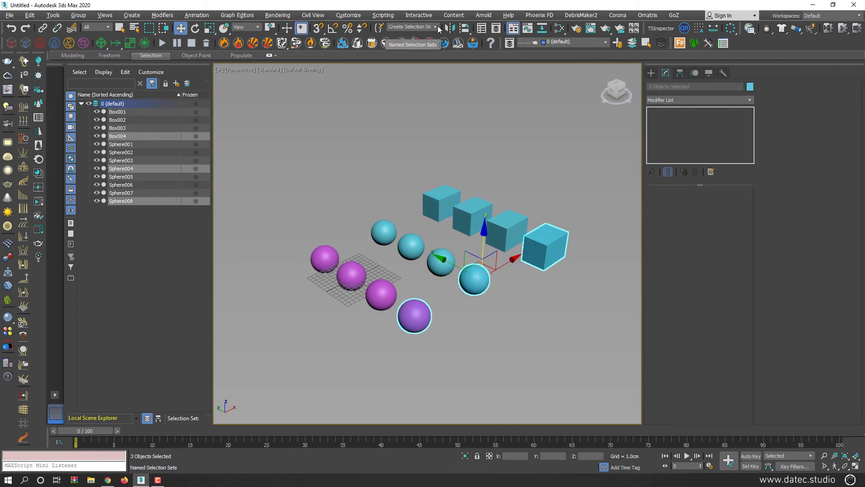
click(415, 47)
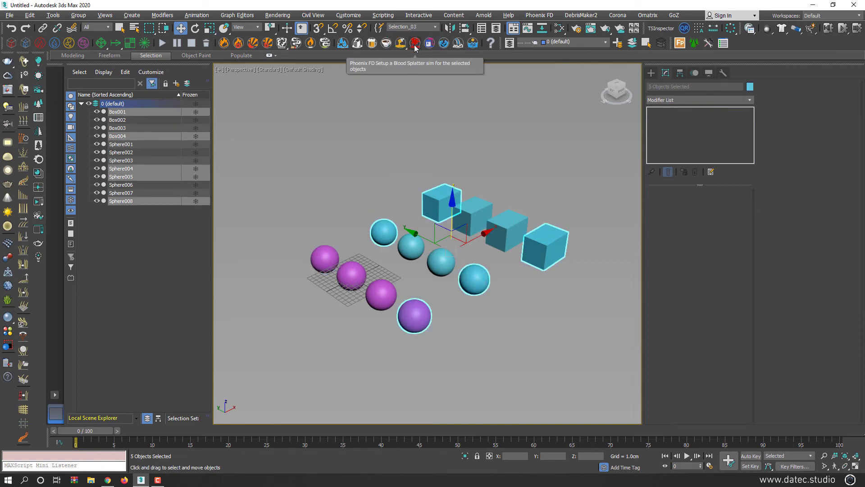
Step: Try moving the Selection_03 objects together, undo the move, and toggle the viewport's wireframe display on and off
mouse_move(450, 216)
mouse_down()
mouse_move(447, 157)
mouse_move(443, 206)
mouse_up()
key(ctrl+z)
key(F3)
key(F3)
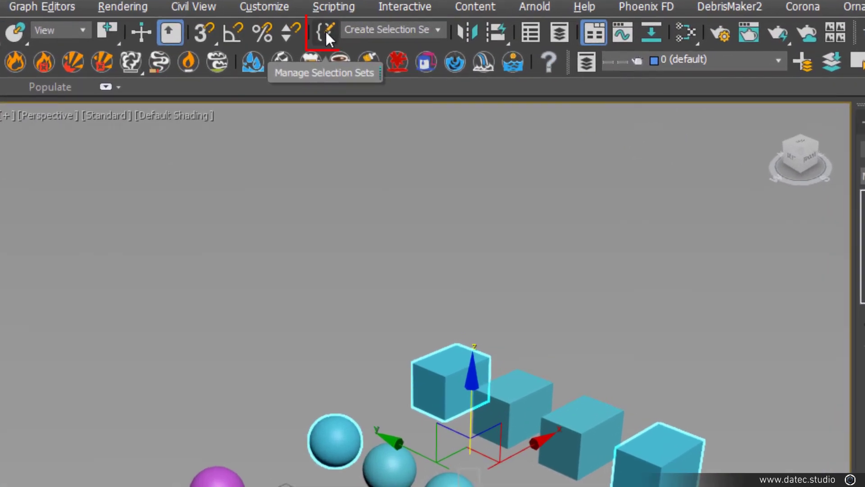
Step: Remove Box001 from Selection_01 in the Named Selection Sets manager and close the manager
click(325, 31)
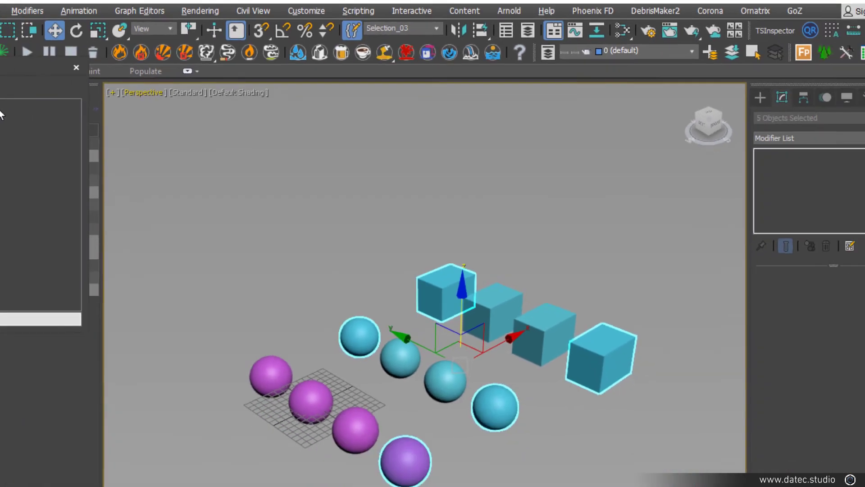
click(324, 29)
drag(152, 52, 315, 68)
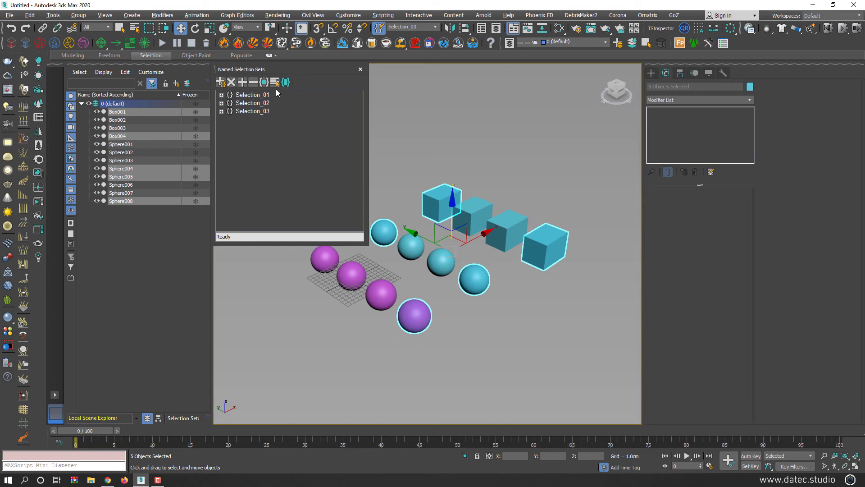
click(222, 95)
click(249, 96)
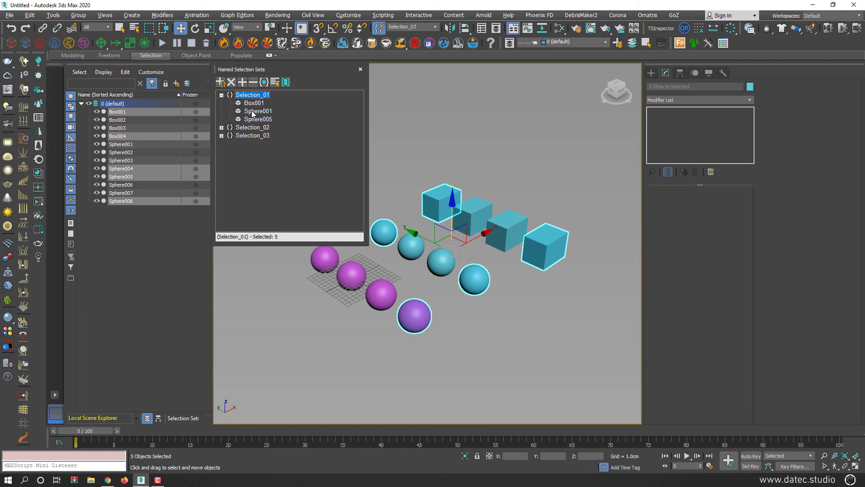
click(254, 104)
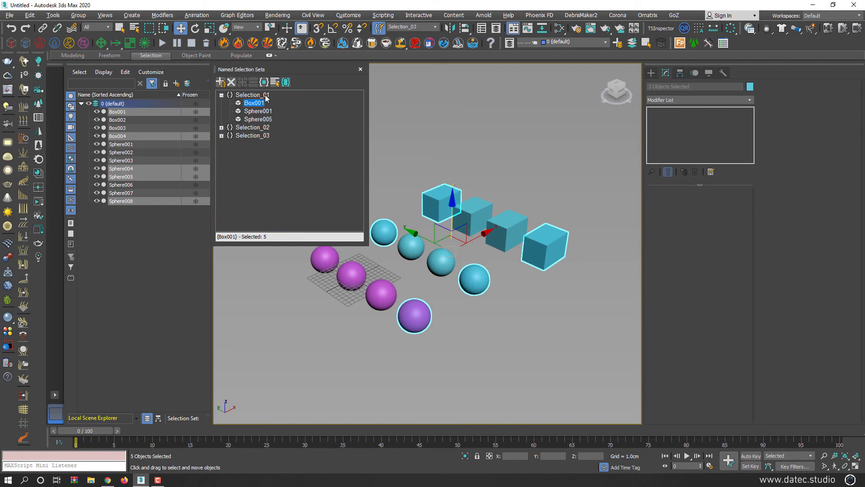
click(233, 83)
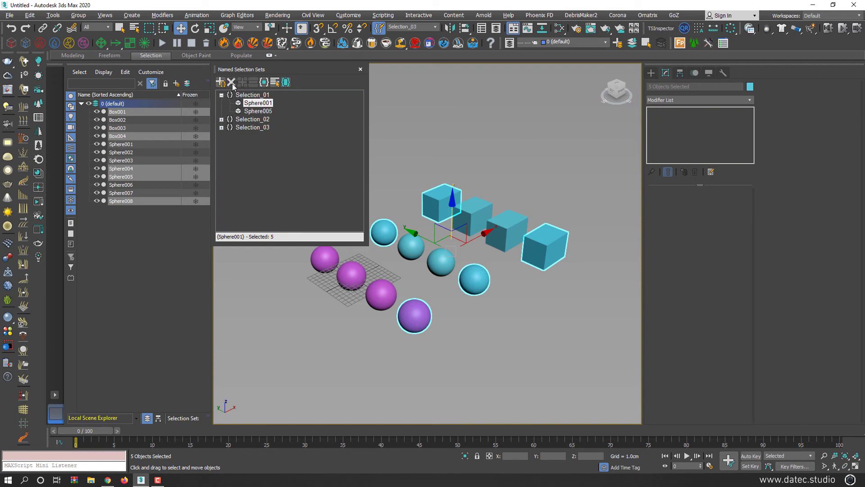
click(360, 69)
Step: Recall Selection_01, try raising its objects about 25 cm along Z, undo the move and deselect everything
click(437, 29)
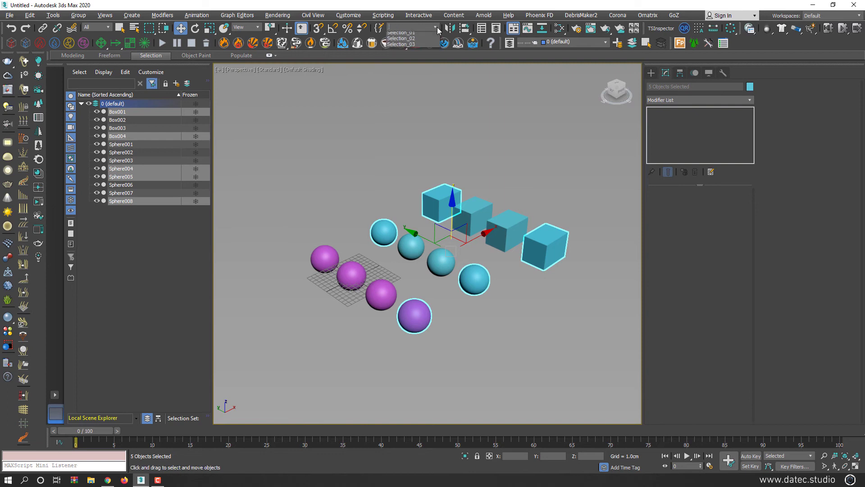
click(414, 37)
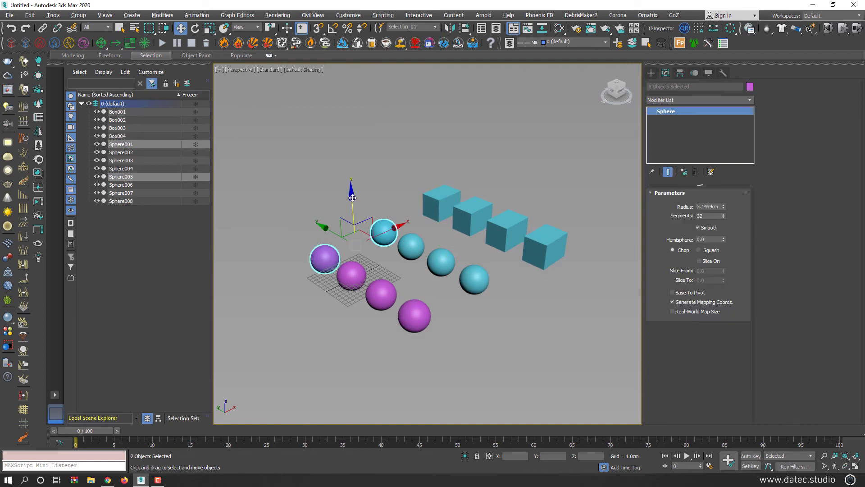
drag(349, 201, 340, 101)
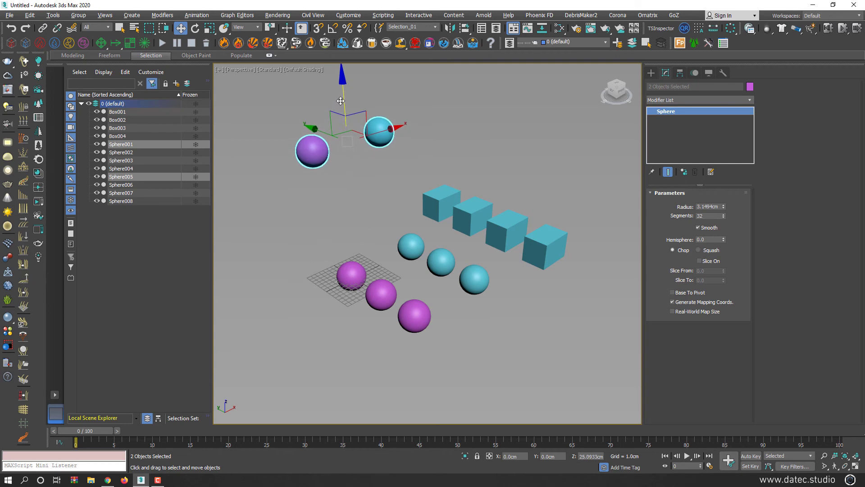
key(ctrl+z)
click(397, 166)
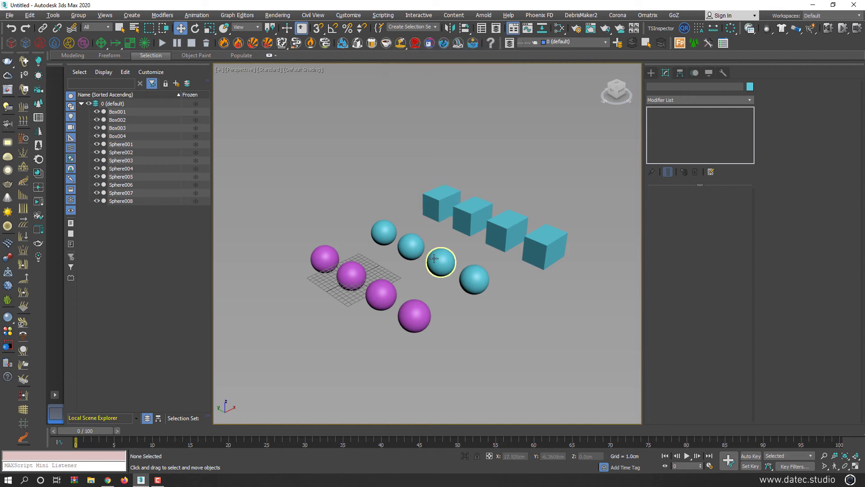
Step: Select Sphere007 and convert it to an Editable Poly
scroll(438, 264, up, 2)
scroll(439, 264, up, 2)
scroll(442, 265, up, 2)
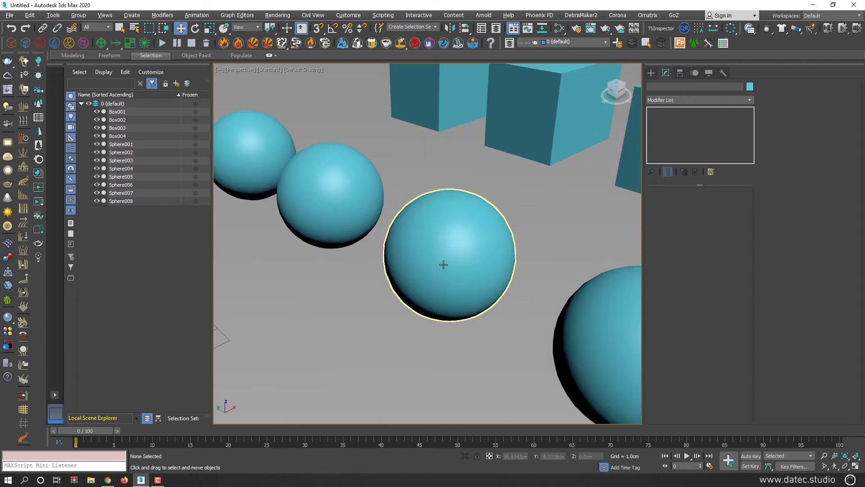
click(445, 265)
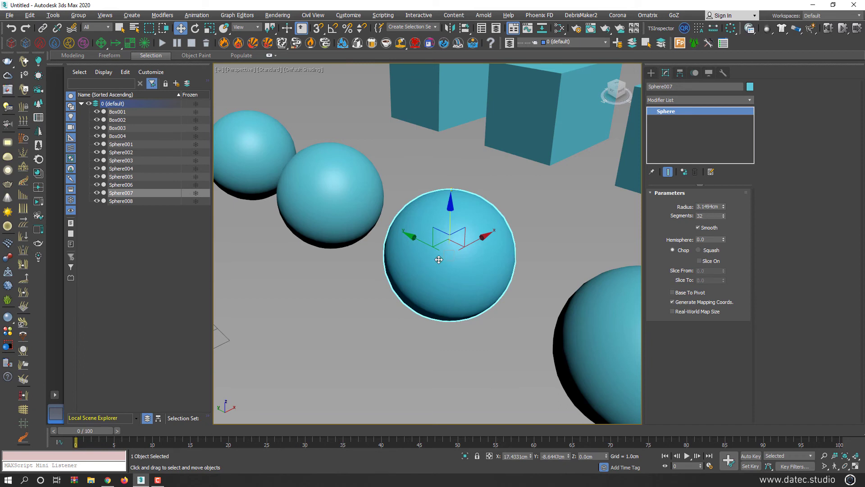
right_click(445, 237)
mouse_move(486, 331)
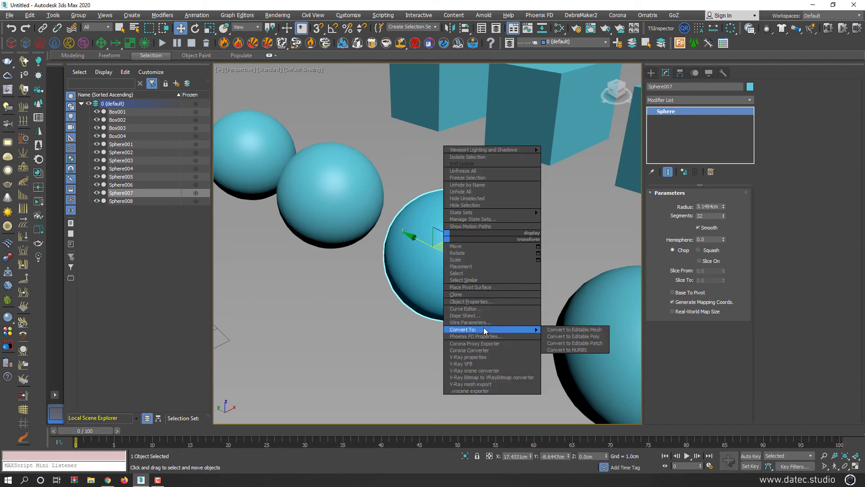
click(568, 337)
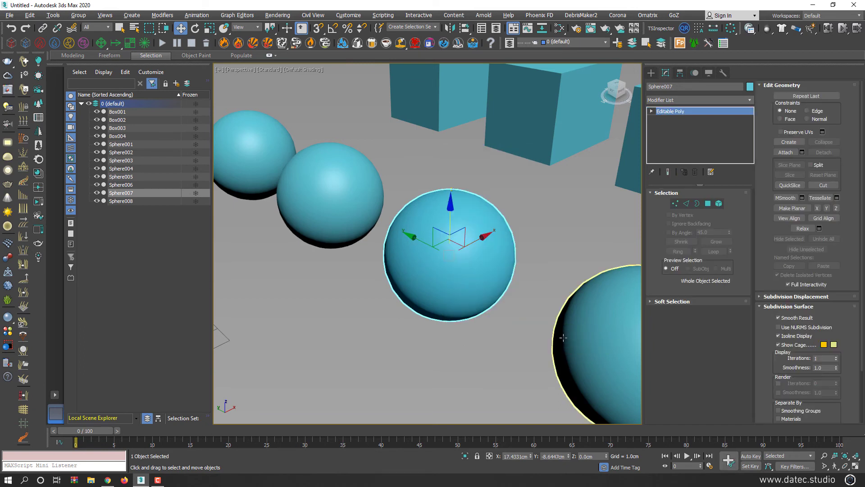
Step: At polygon level with edged faces shown, select a full polygon ring on Sphere007's upper half and save it as Ring_01
click(708, 204)
key(F4)
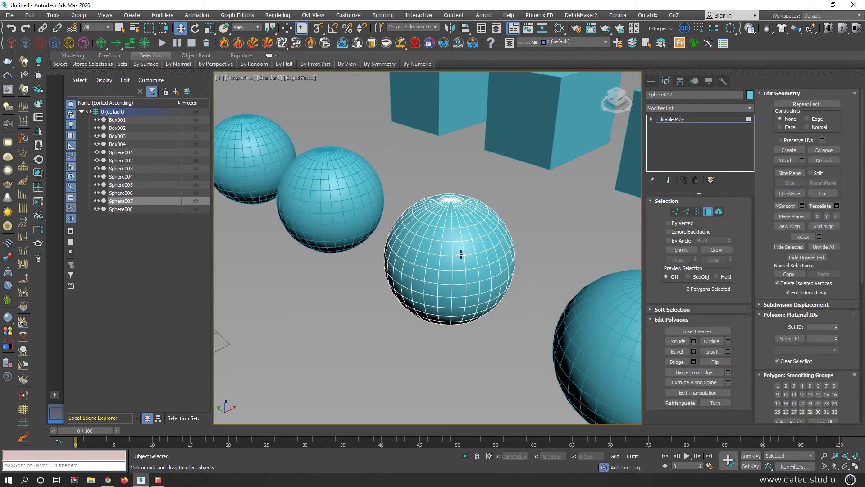
click(451, 246)
shift+click(449, 249)
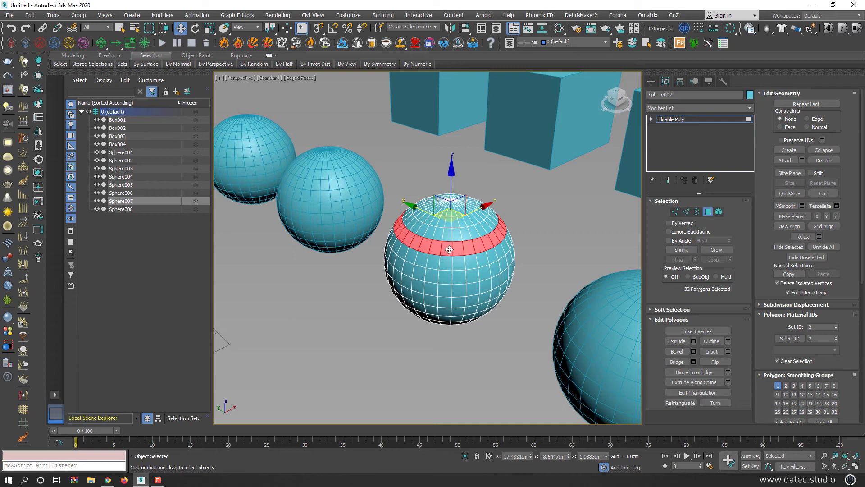
click(421, 27)
Step: Select another full polygon ring near the middle of Sphere007 and save it as the named selection set Ring_02
click(457, 276)
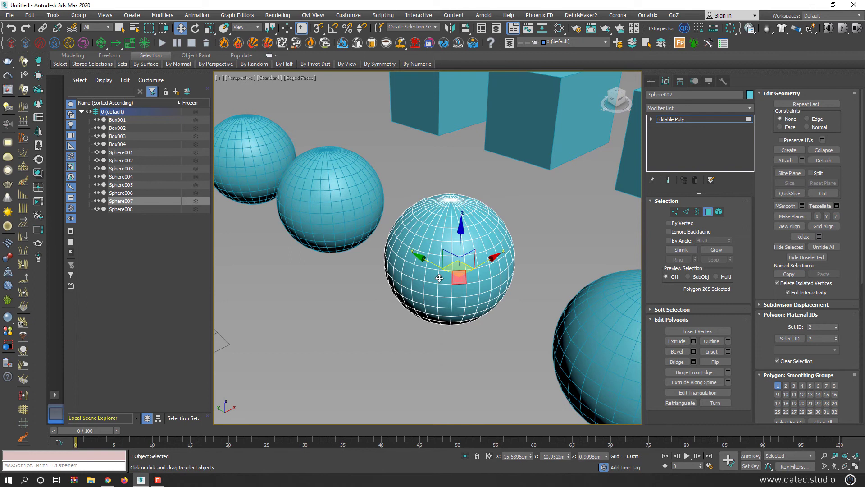
shift+click(440, 278)
click(426, 28)
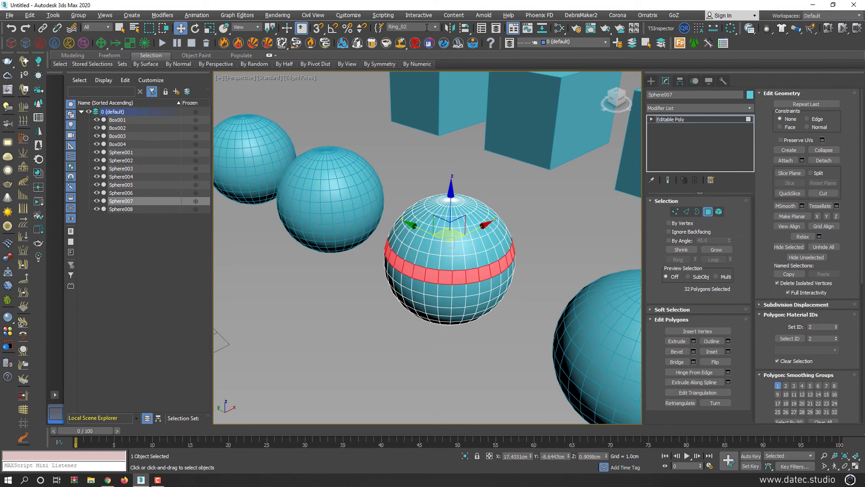
Step: Leave and re-enter Sphere007's polygon level, recall Ring_01 and Ring_02 in turn, and return to object level
click(707, 214)
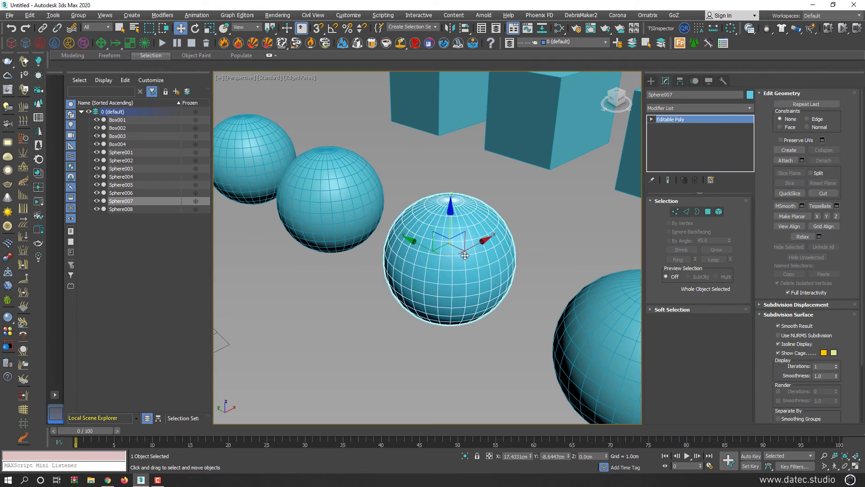
click(708, 212)
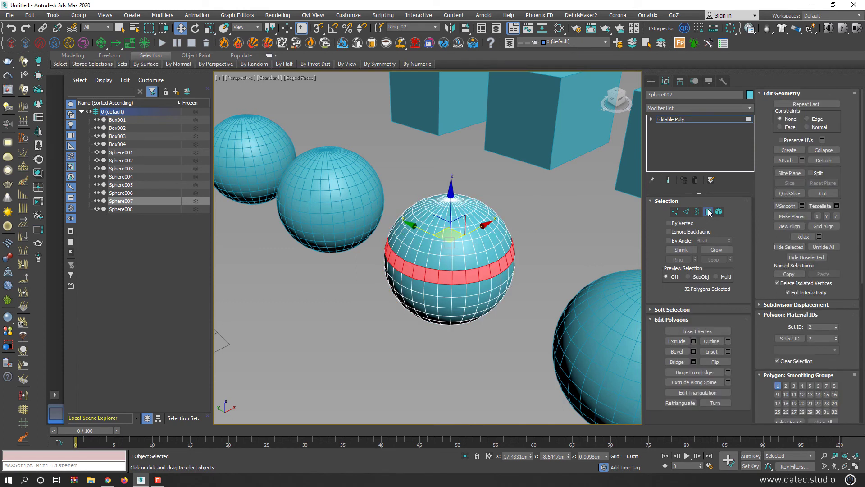
click(435, 28)
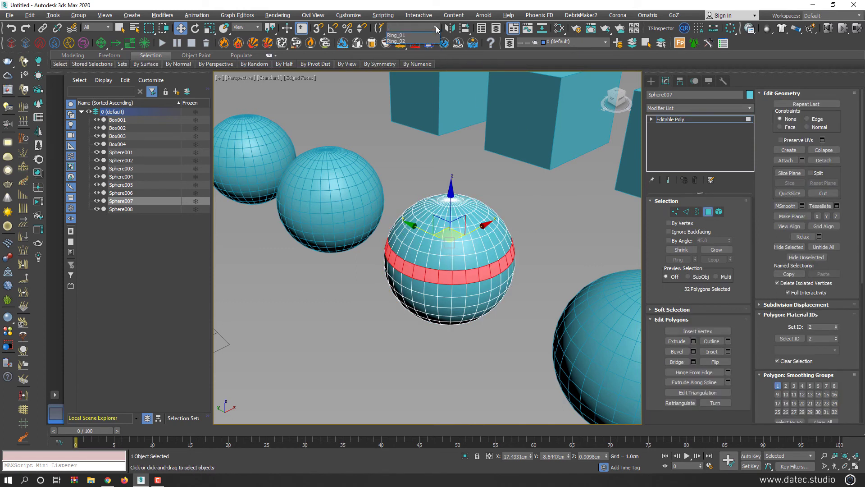
click(404, 36)
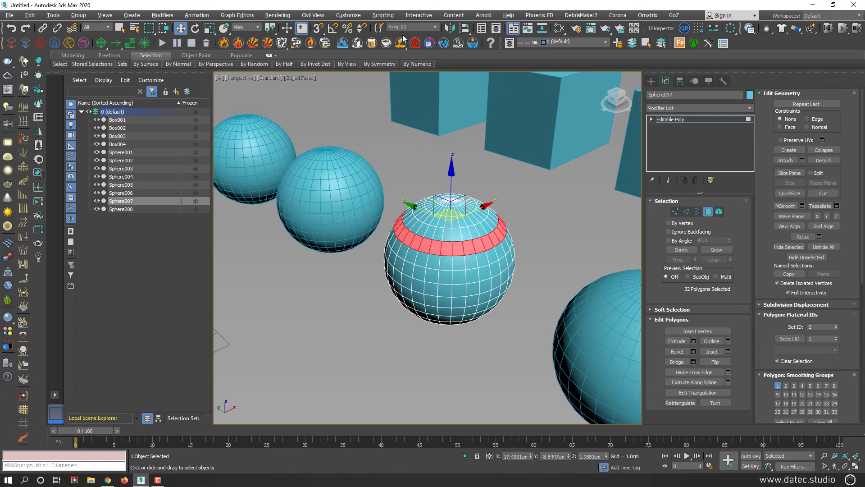
click(434, 29)
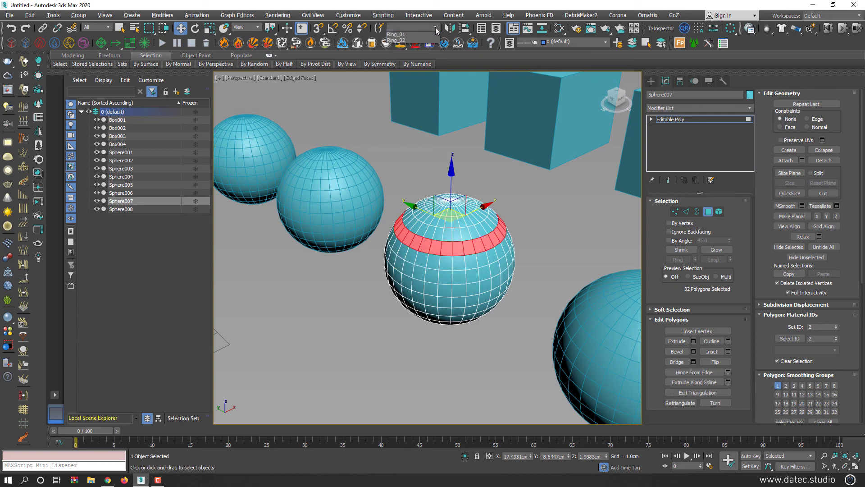
click(404, 41)
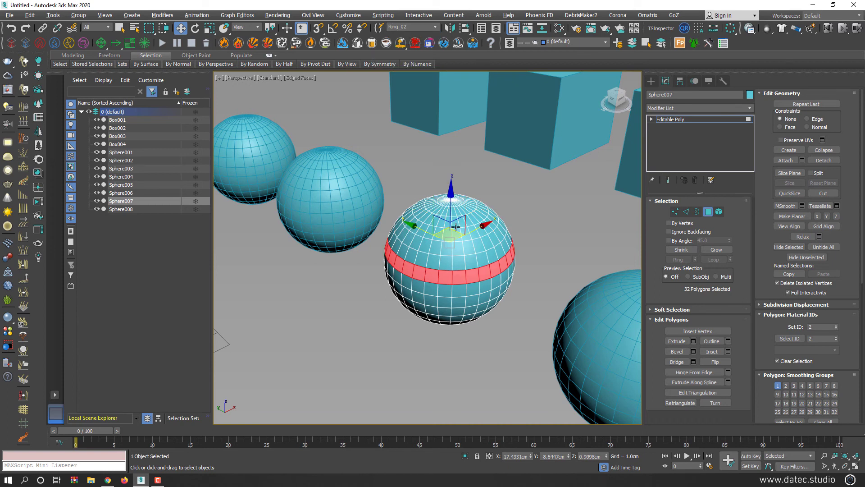
click(707, 211)
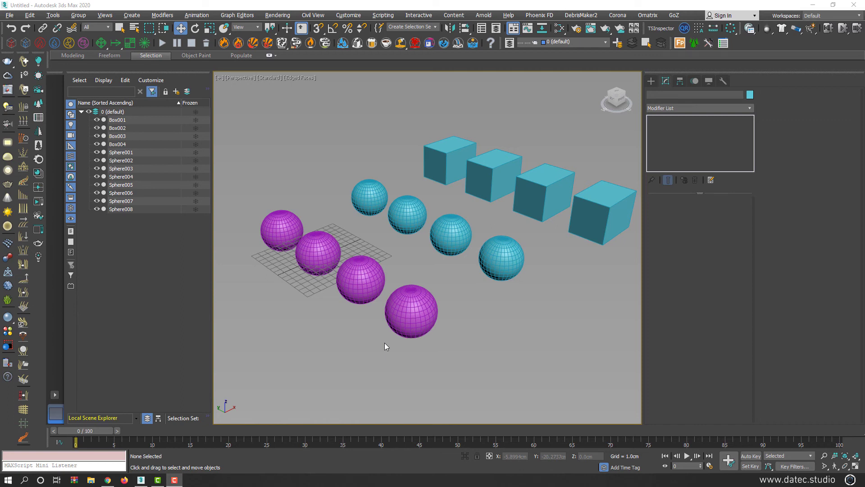
Step: Delete the four boxes and the four cyan spheres, keeping only the row of purple spheres
drag(371, 118, 612, 251)
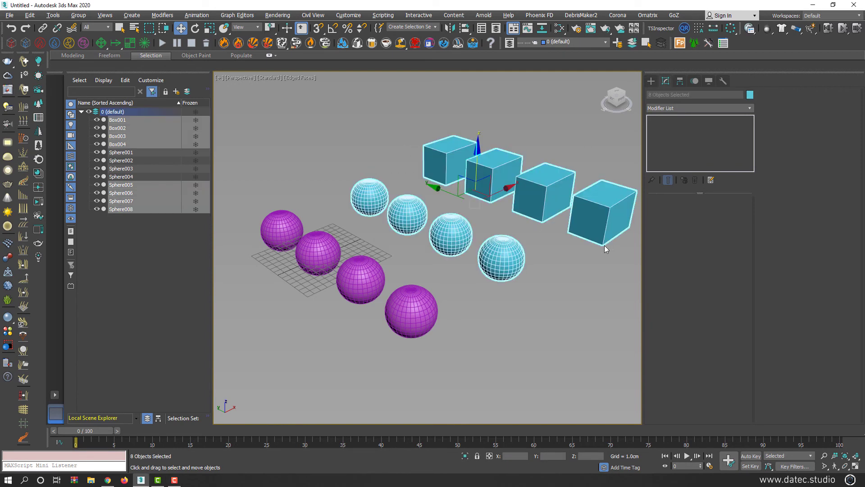
key(Delete)
key(z)
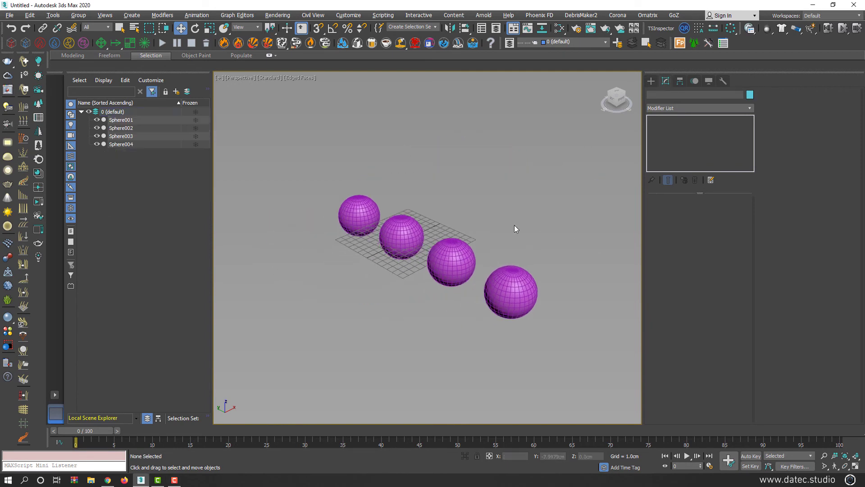
Step: Select each of the four purple spheres individually in the viewport, return to Sphere001, and clear the selection
click(369, 221)
click(401, 236)
click(451, 263)
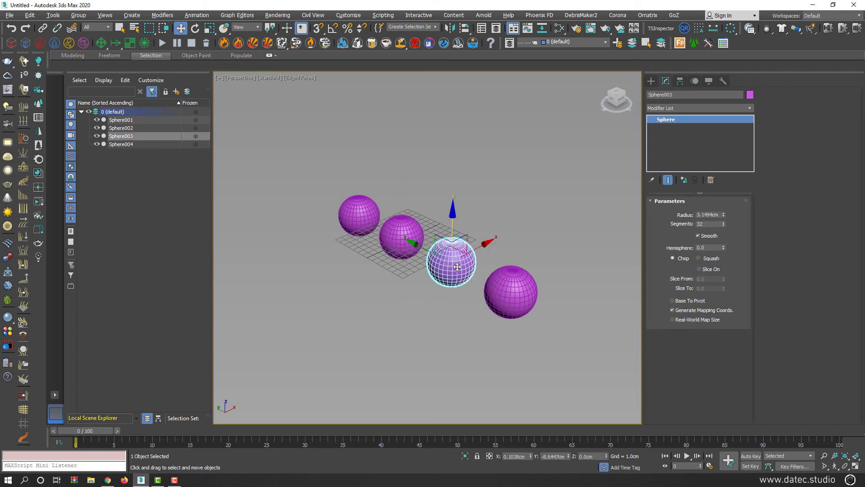
click(519, 296)
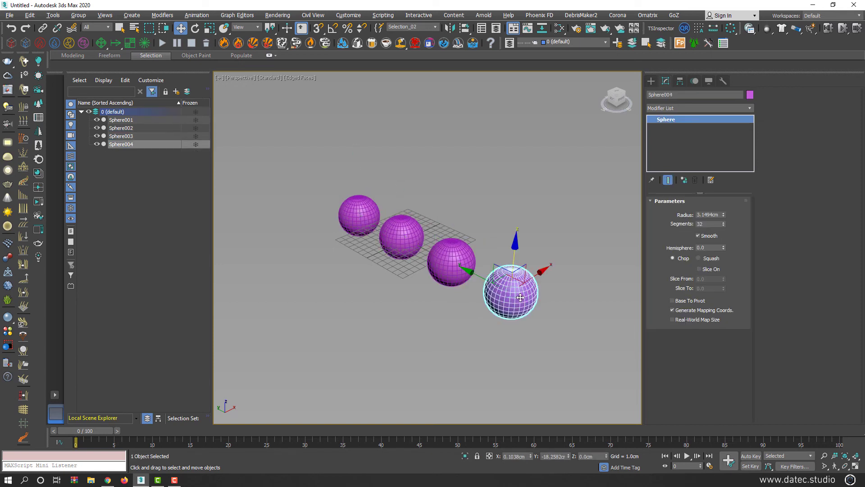
click(365, 218)
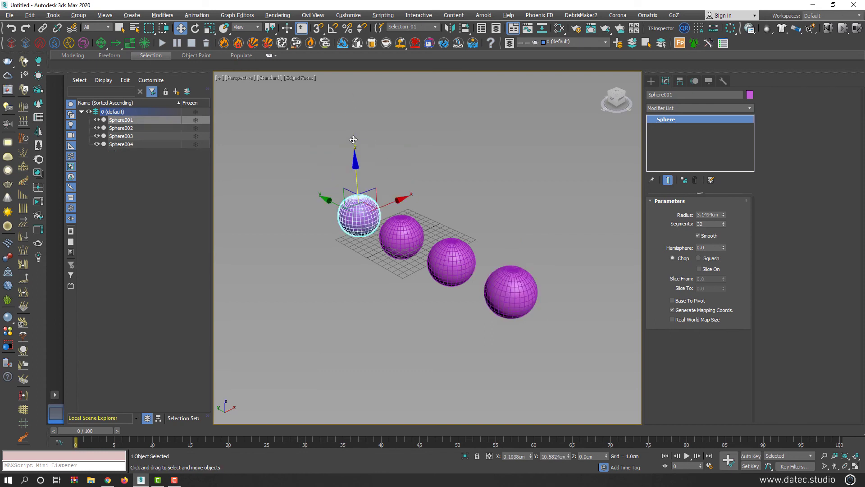
click(329, 270)
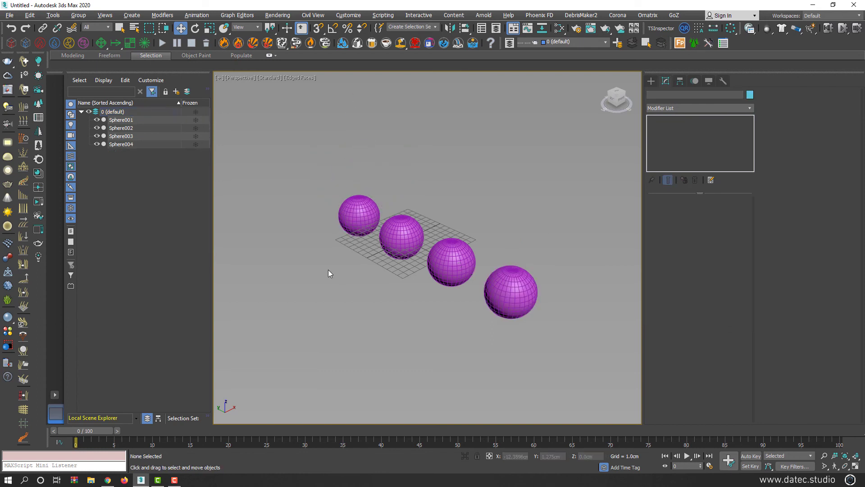
Step: Link the row of spheres as a hierarchy from Sphere004 up to Sphere001 as the top parent, and switch to the Move tool
click(43, 29)
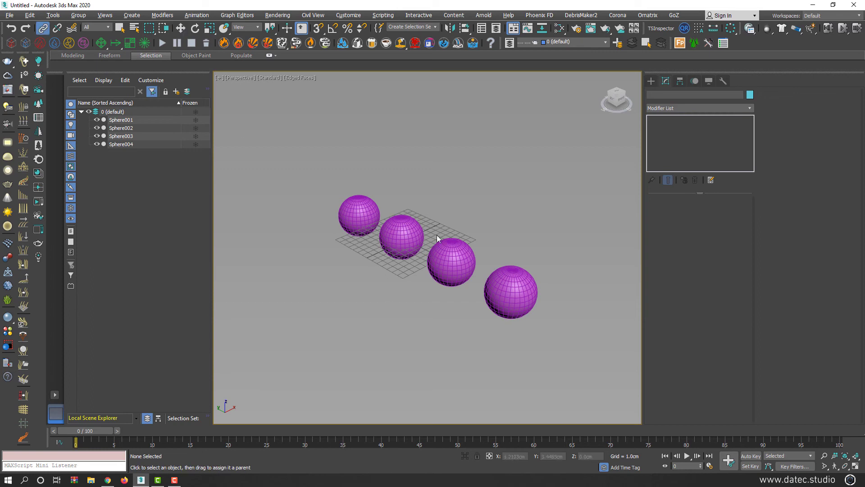
drag(522, 298, 365, 215)
right_click(361, 211)
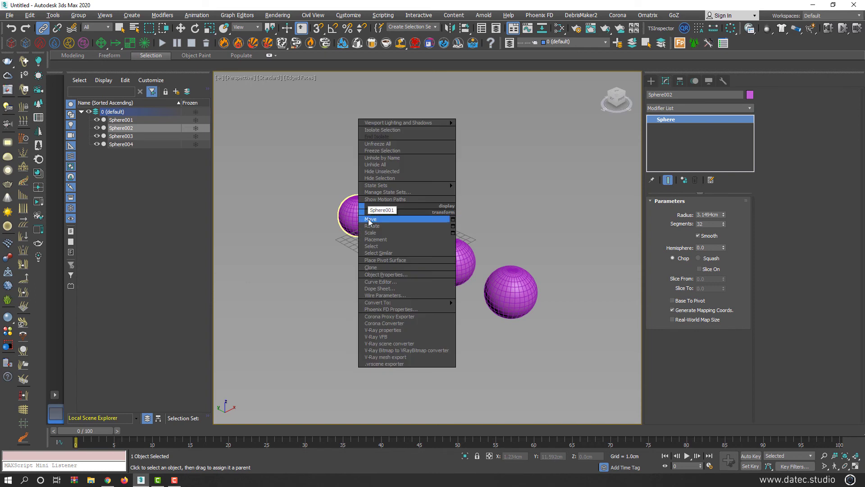
click(370, 220)
Step: Clear the selection and select the linked spheres Sphere001 and Sphere002 one after the other
click(348, 251)
click(361, 214)
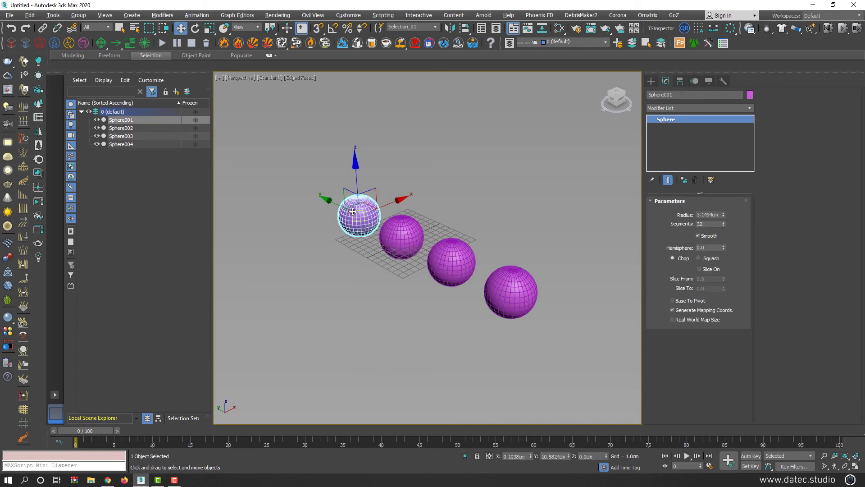
click(401, 234)
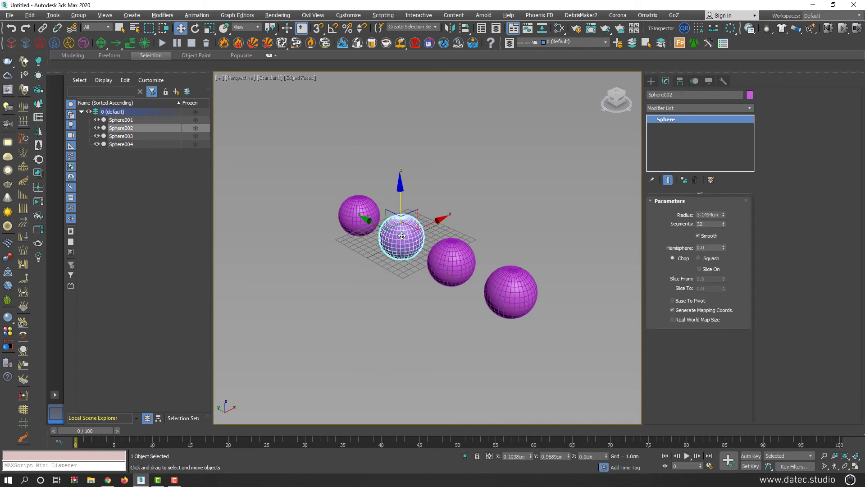
Step: Select Sphere003, Sphere004 and Sphere001 one after the other in the viewport
click(461, 249)
click(503, 280)
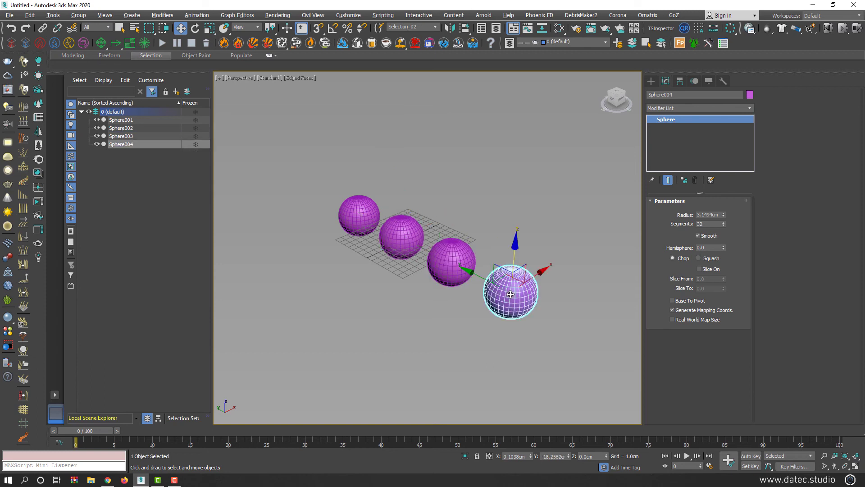
click(410, 311)
click(351, 202)
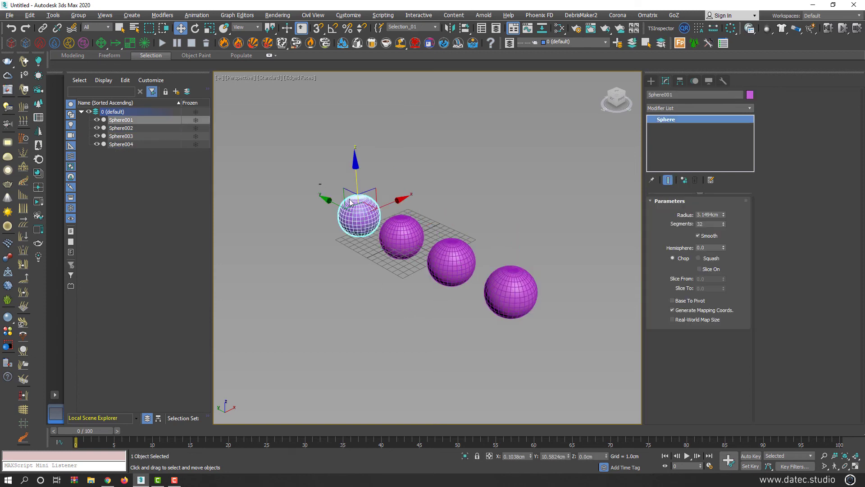
Step: Select all four spheres and make them unique with respect to each other
drag(547, 314, 547, 315)
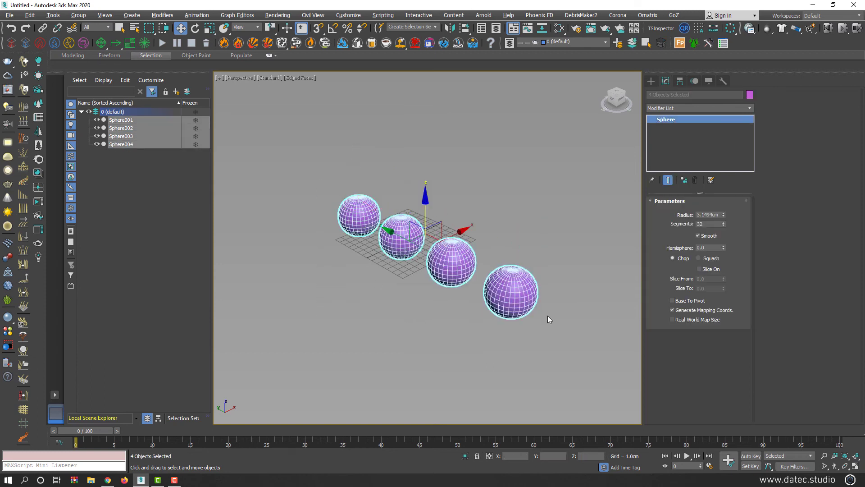
click(685, 182)
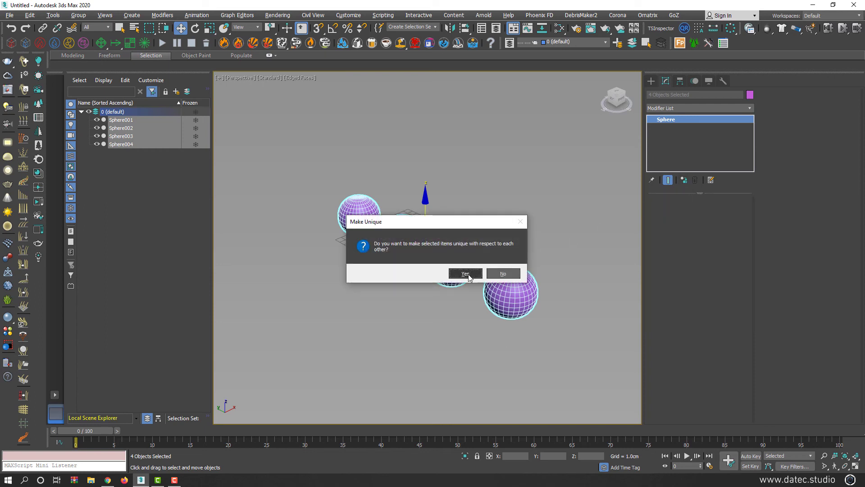
click(465, 273)
Step: Try moving Sphere001, Sphere002 and Sphere003 upward in turn, undoing each move, and select Sphere004
click(360, 202)
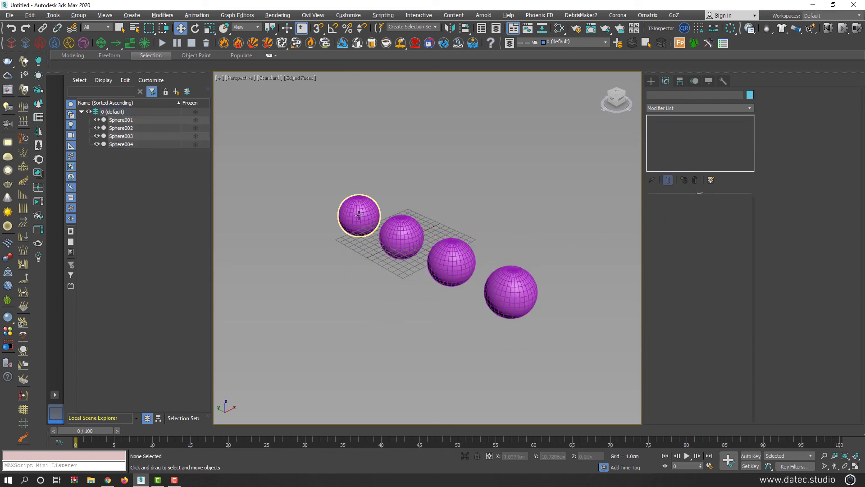
drag(356, 159, 361, 116)
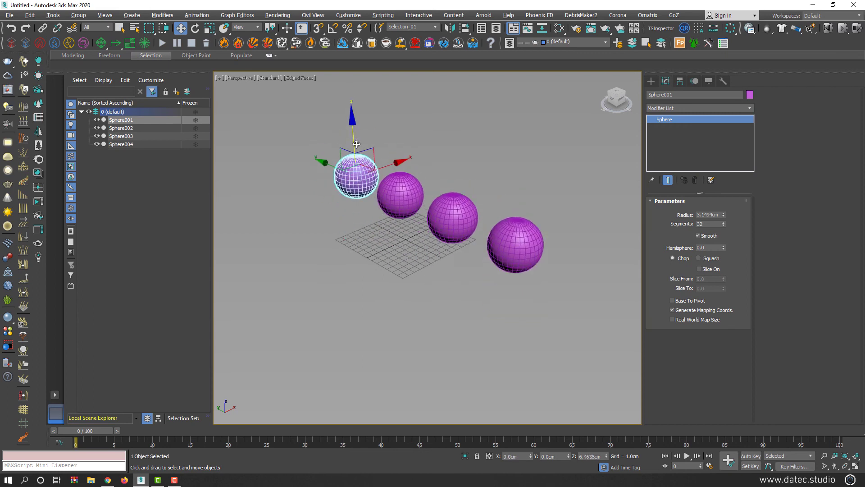
key(ctrl+z)
click(386, 247)
mouse_move(399, 205)
mouse_down()
mouse_move(401, 160)
mouse_move(404, 195)
mouse_up()
key(ctrl+z)
drag(460, 268, 457, 231)
key(ctrl+z)
click(505, 272)
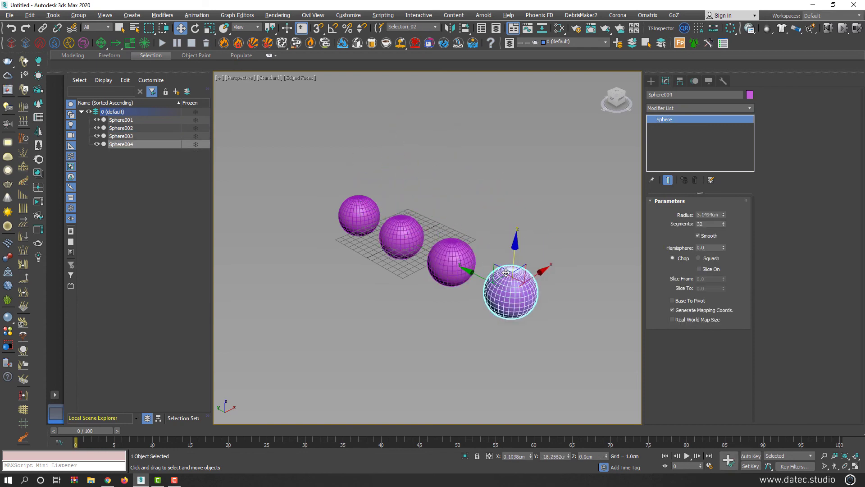
Step: Try scaling Sphere001 uniformly, cancel the scaling, and reselect the sphere
click(357, 212)
key(r)
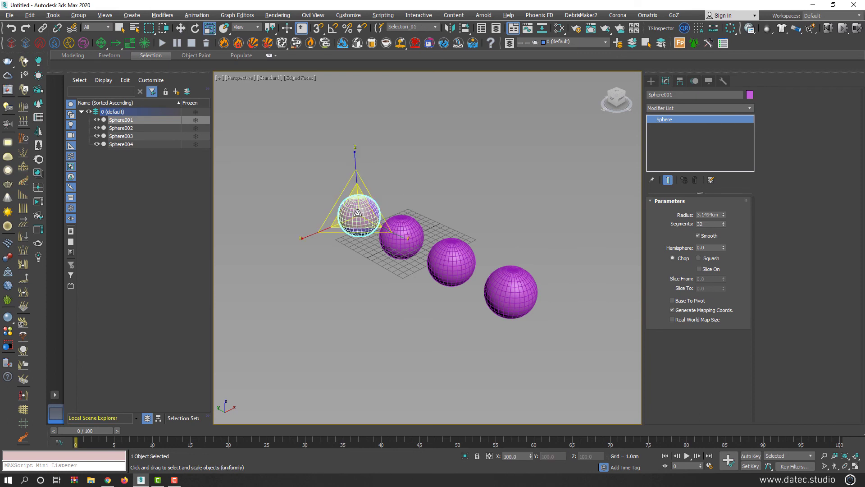
mouse_move(355, 209)
mouse_down()
mouse_move(343, 260)
mouse_move(369, 185)
mouse_up()
right_click(369, 186)
click(360, 299)
click(361, 222)
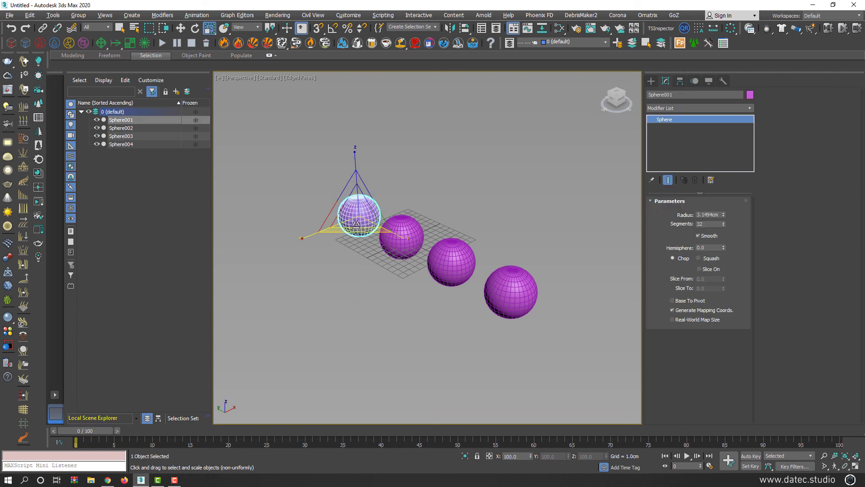
Step: View the row of spheres from the side and select Sphere002, Sphere003 and Sphere004 in turn
alt+middle_drag(361, 226, 455, 224)
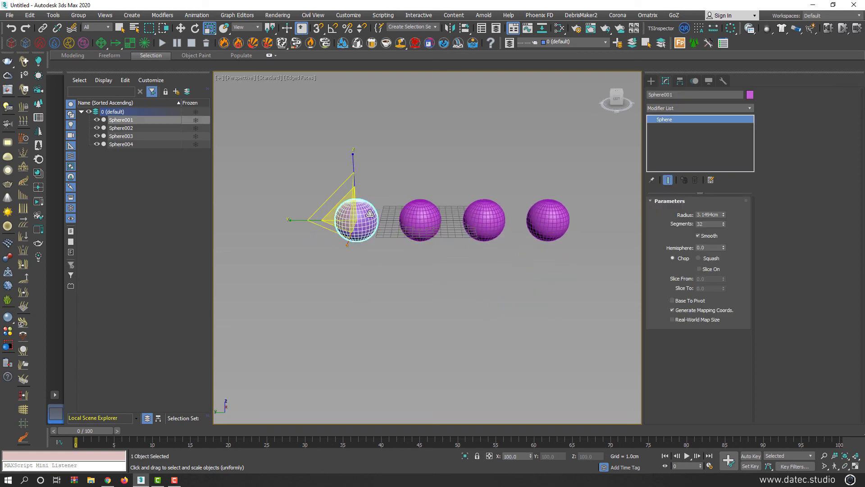
click(417, 207)
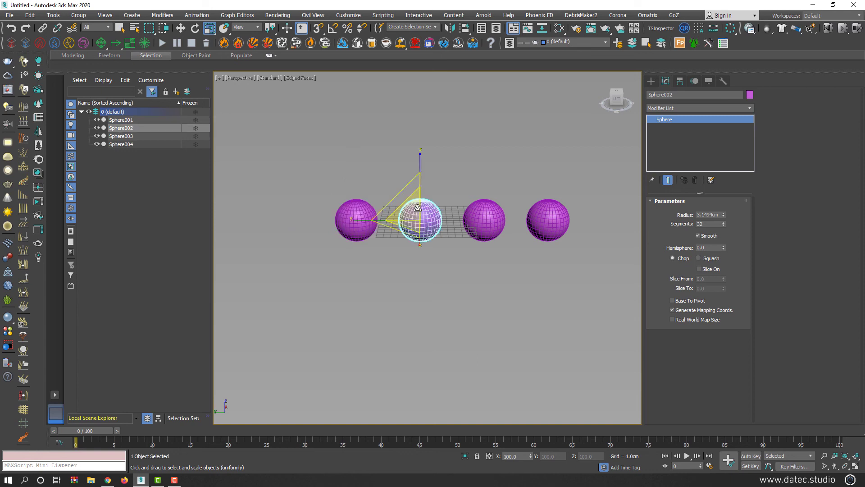
click(487, 208)
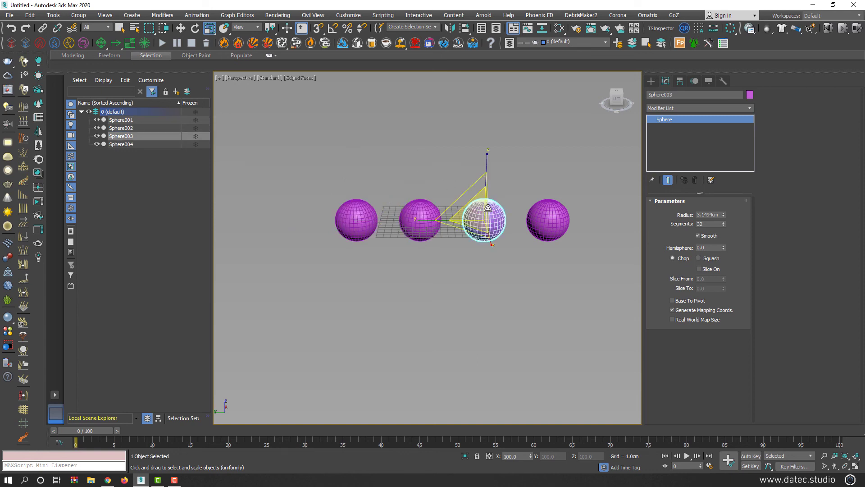
click(555, 210)
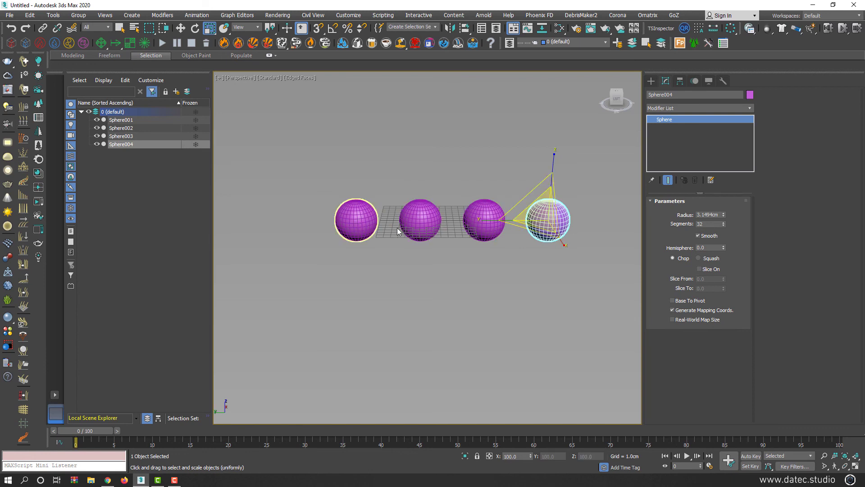
Step: Starting from Sphere003, step the selection up through its parents to Sphere001, and back down through the children to Sphere004
click(479, 222)
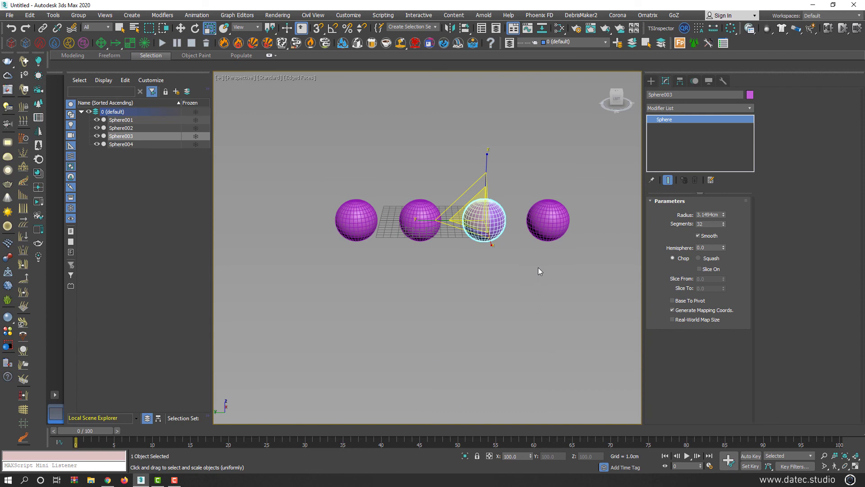
key(Page_Up)
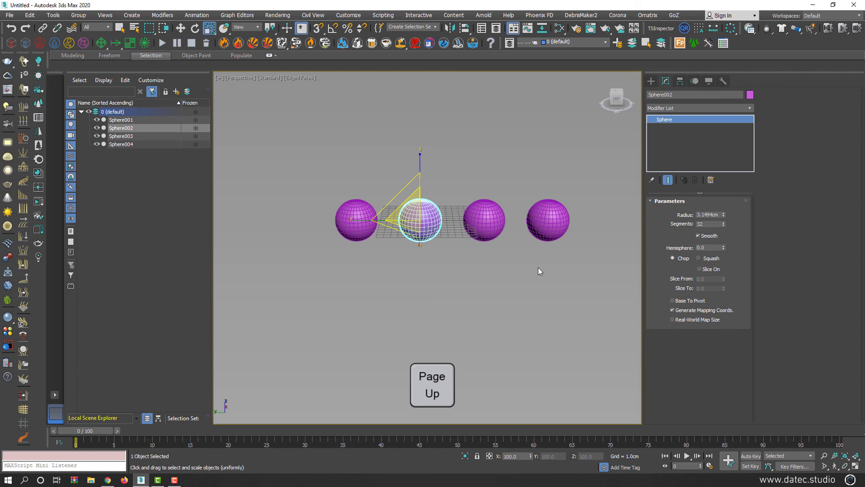
key(Page_Up)
key(Page_Down)
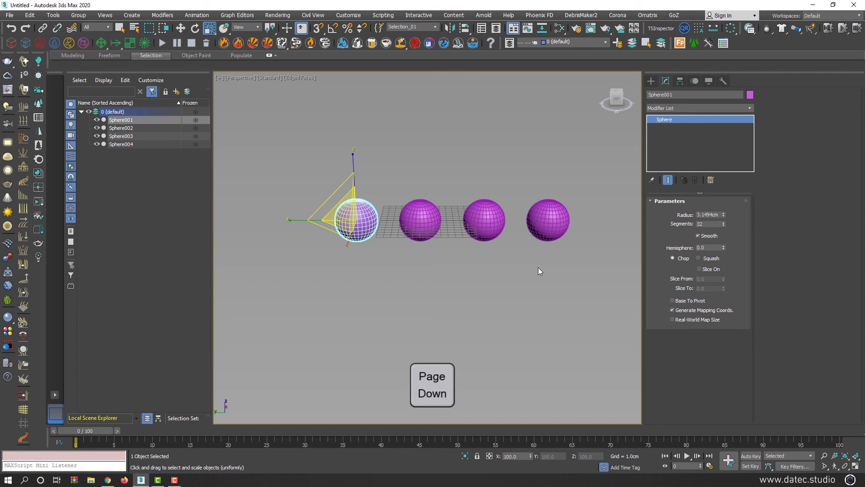
key(Page_Down)
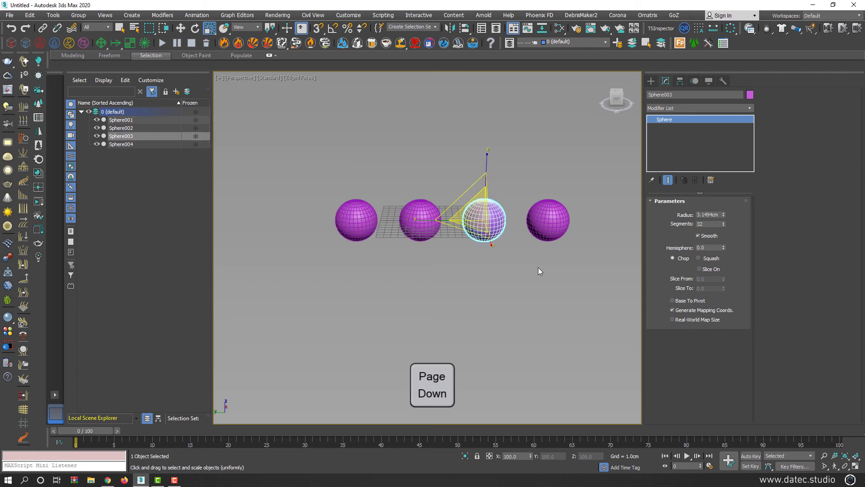
key(Page_Down)
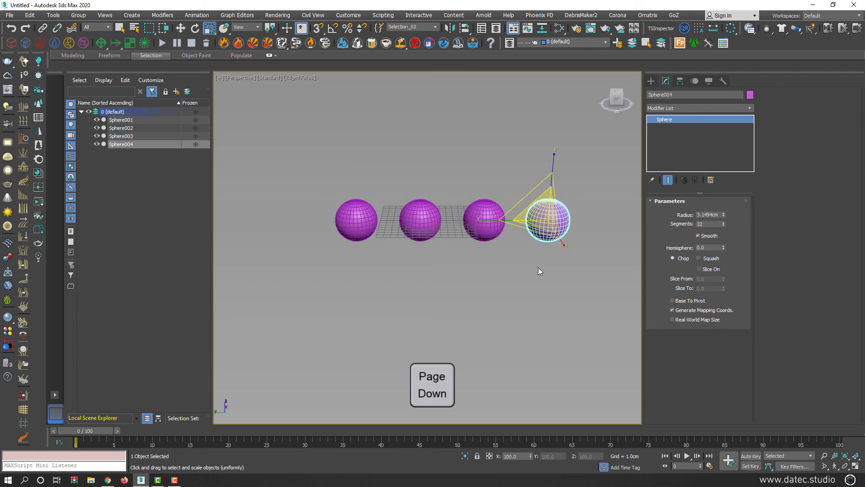
Step: Clear the selection, open the Schematic View, and arrange its window so that the row of spheres stays visible
click(457, 280)
scroll(455, 256, up, 3)
middle_drag(455, 256, 438, 290)
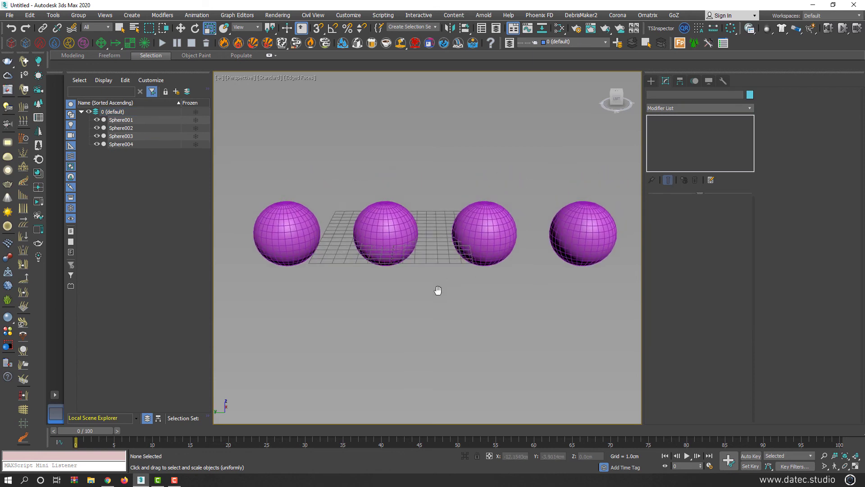
scroll(437, 290, down, 2)
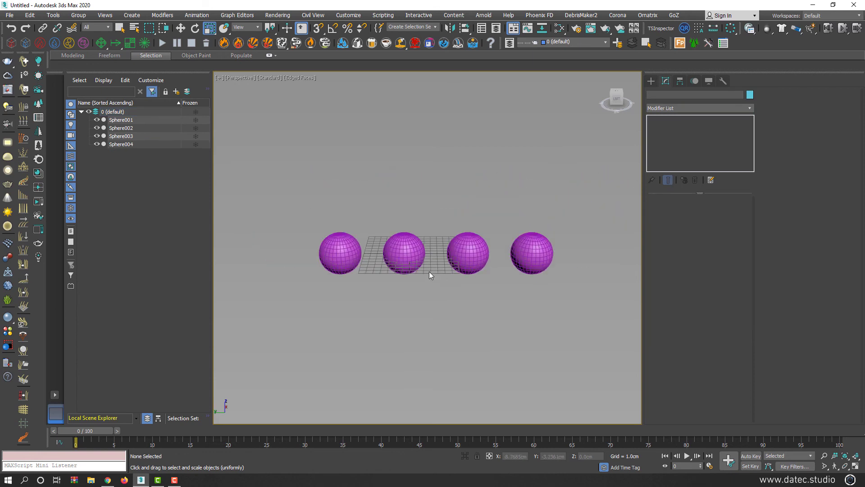
click(542, 28)
drag(427, 100, 272, 95)
middle_drag(472, 291, 469, 343)
scroll(420, 141, up, 1)
Step: Select the Sphere001 to Sphere004 nodes one by one in the Schematic View, close it, and clear the selection
click(423, 140)
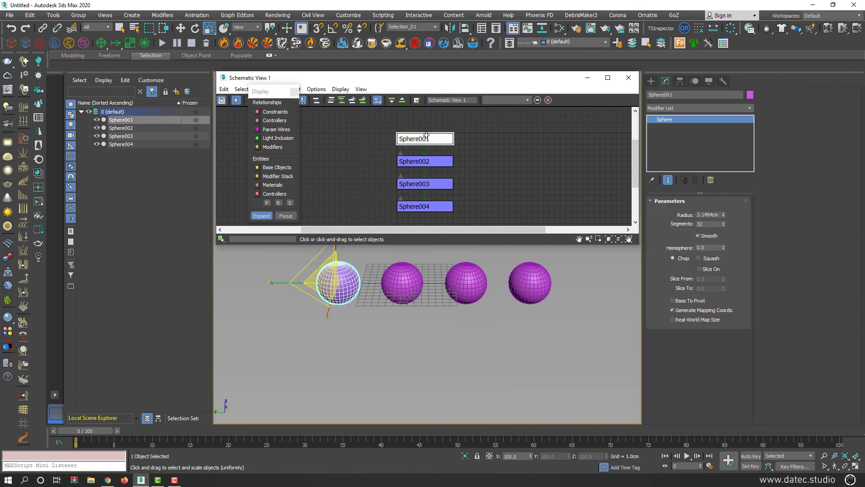
click(430, 163)
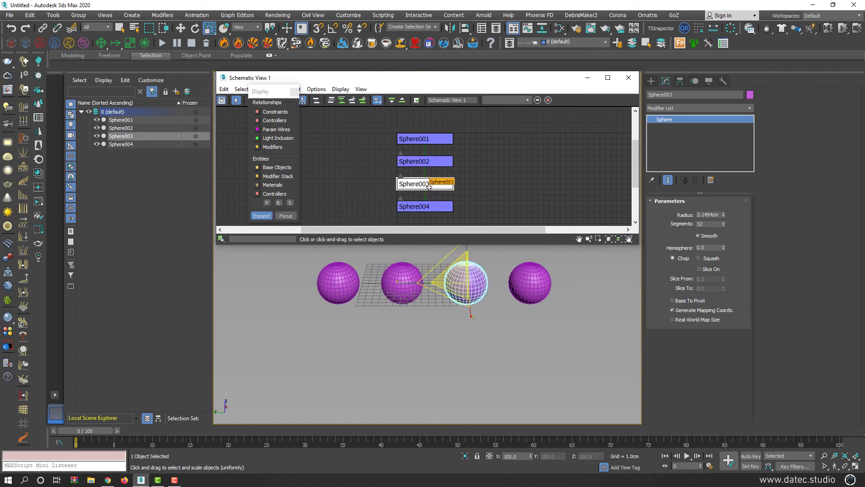
click(428, 207)
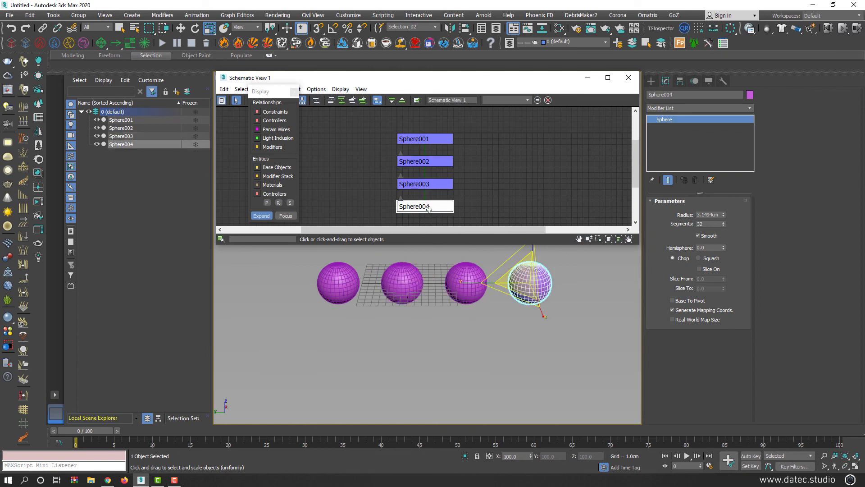
click(628, 77)
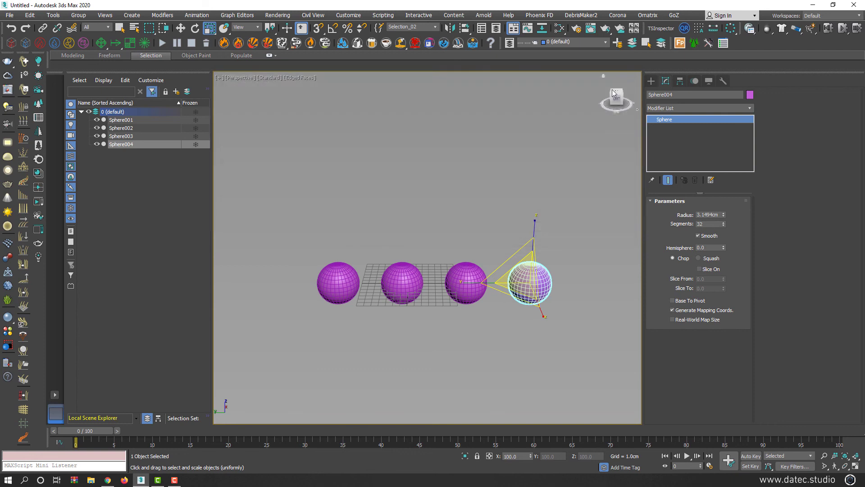
click(431, 319)
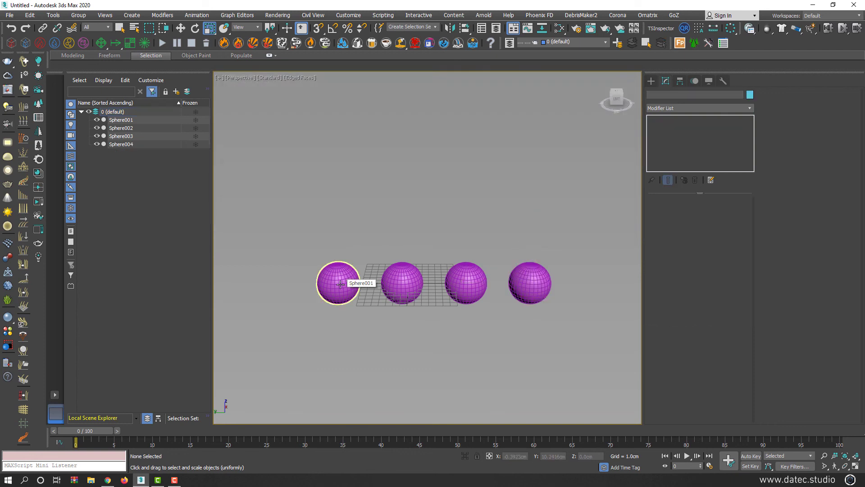
Step: Select all four linked spheres, then Sphere002 together with its children using the Move tool, clearing the selection each time
key(ctrl+a)
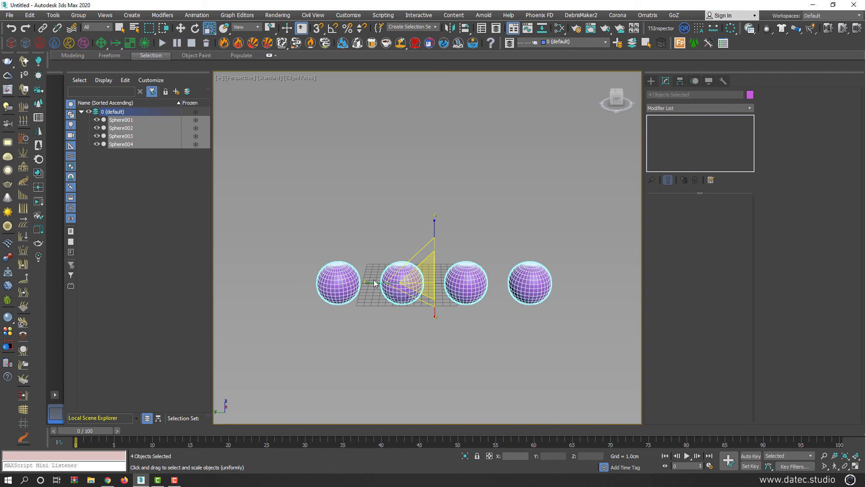
click(460, 341)
key(w)
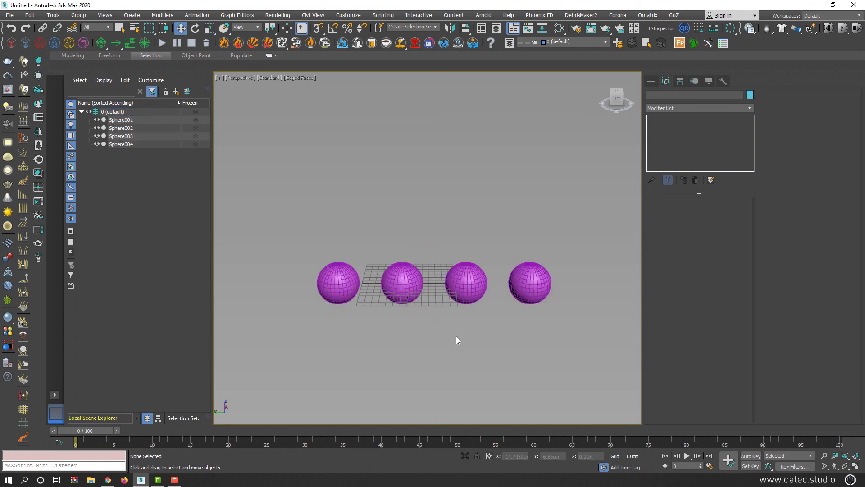
double_click(411, 290)
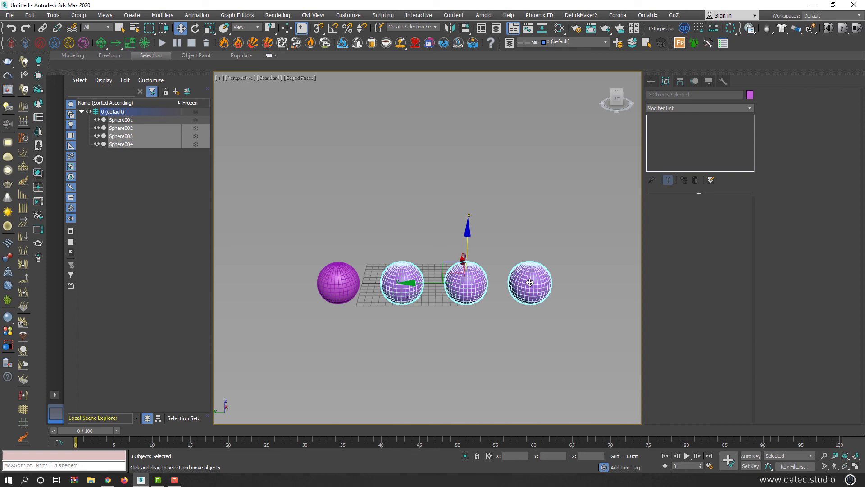
click(483, 323)
Step: Select Sphere001 and its children, then Sphere002 and its children, and add Sphere001 to the selection
click(340, 288)
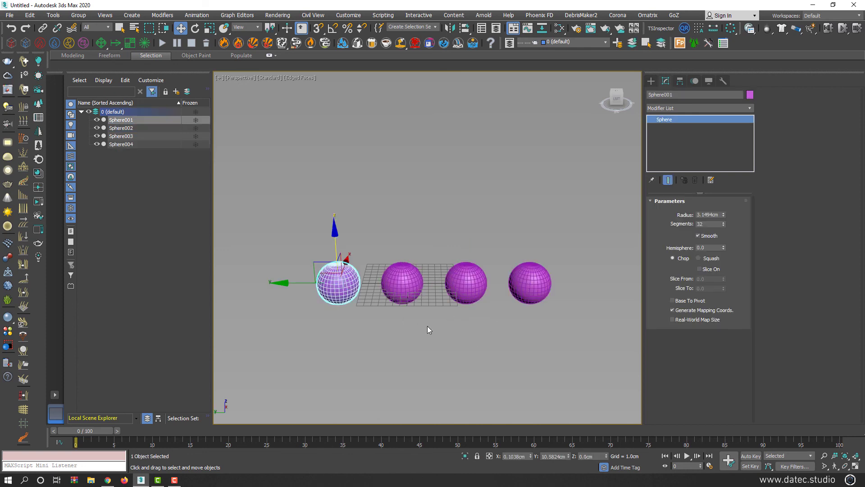
key(ctrl+Page_Down)
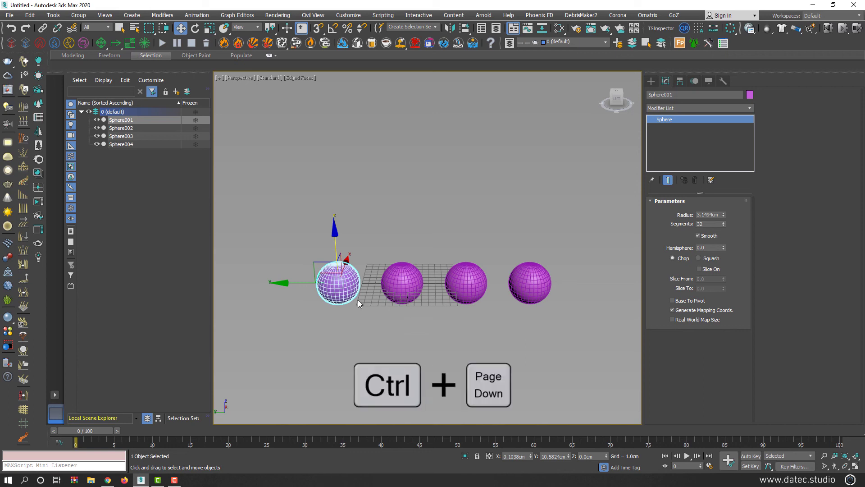
click(395, 280)
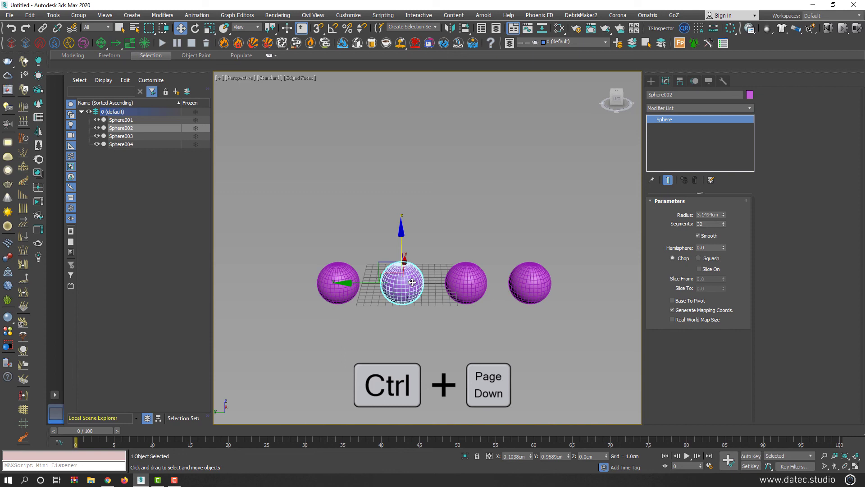
key(ctrl+Page_Down)
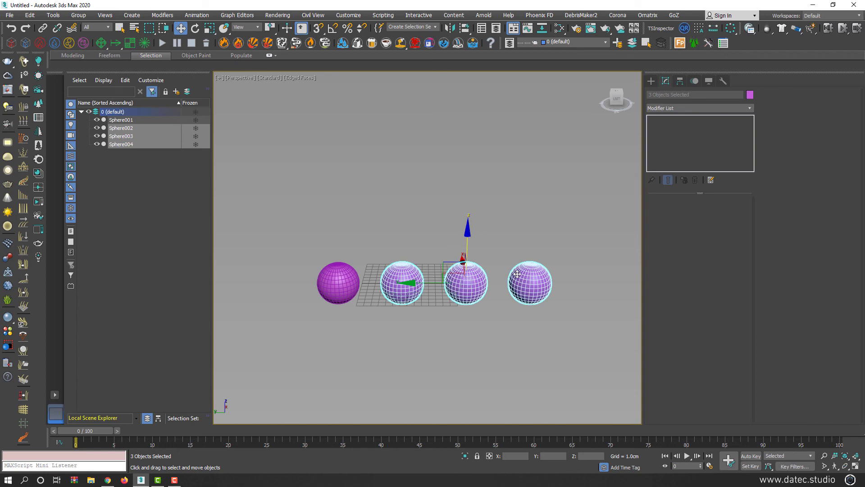
ctrl+click(342, 285)
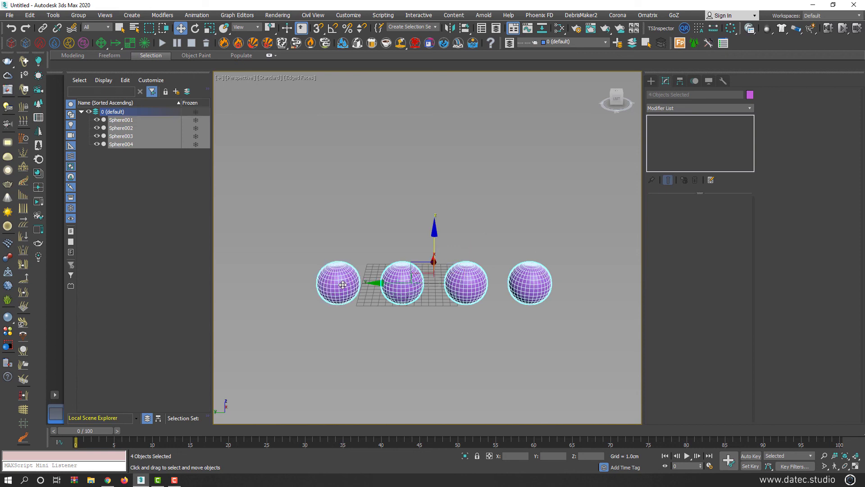
Step: Set the Rotate tool to Use Pivot Point Center and try rotating the four selected spheres about the X axis
click(251, 28)
click(250, 27)
click(196, 31)
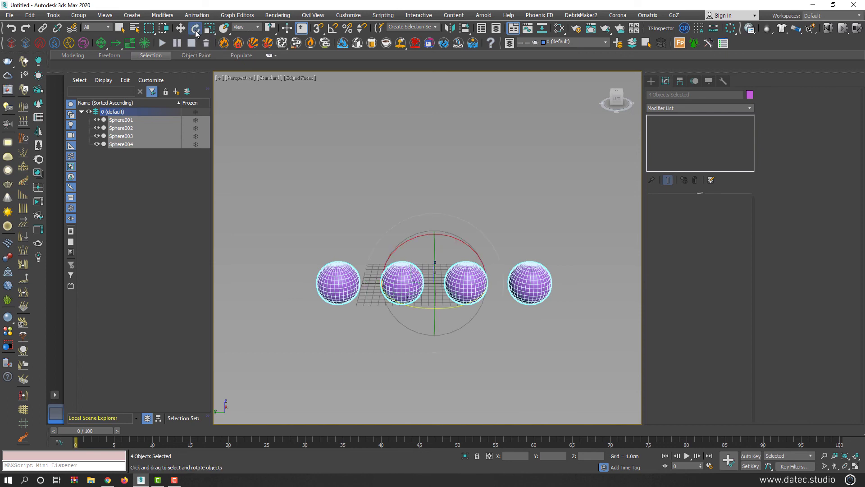
click(271, 29)
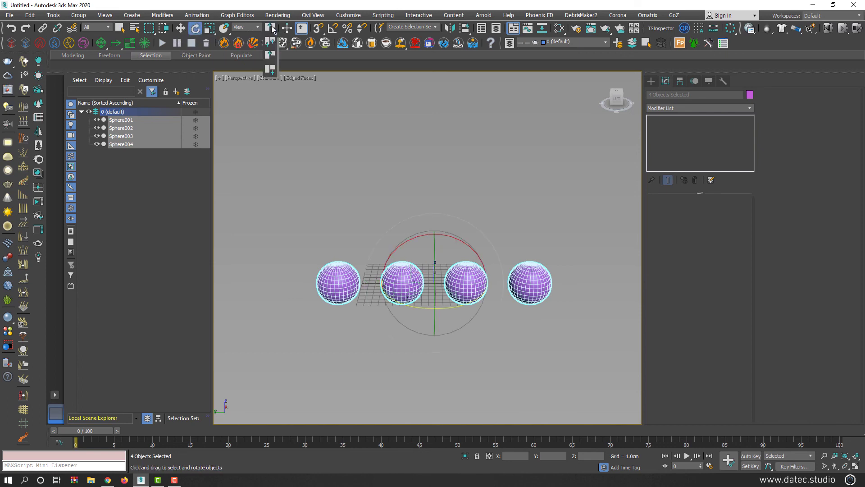
drag(273, 29, 271, 42)
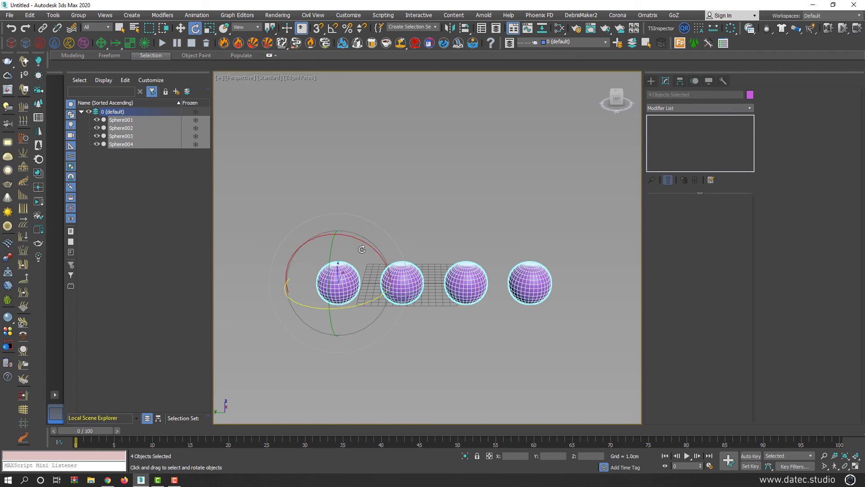
drag(359, 241, 396, 218)
right_click(396, 218)
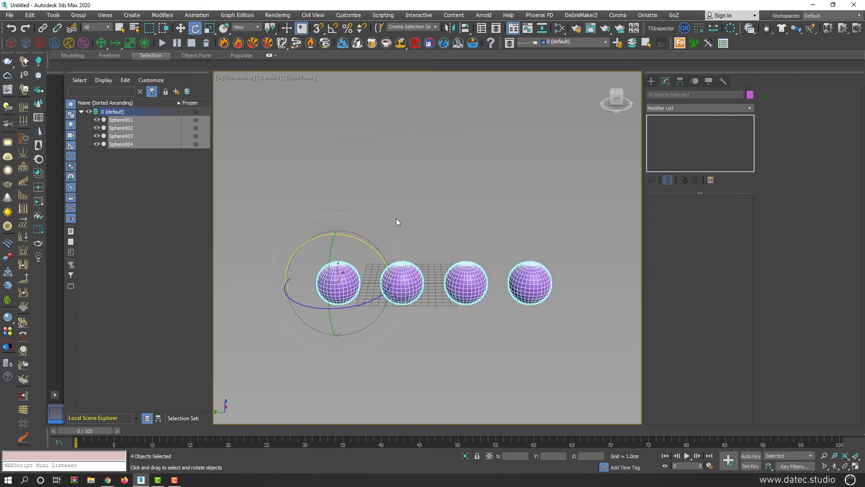